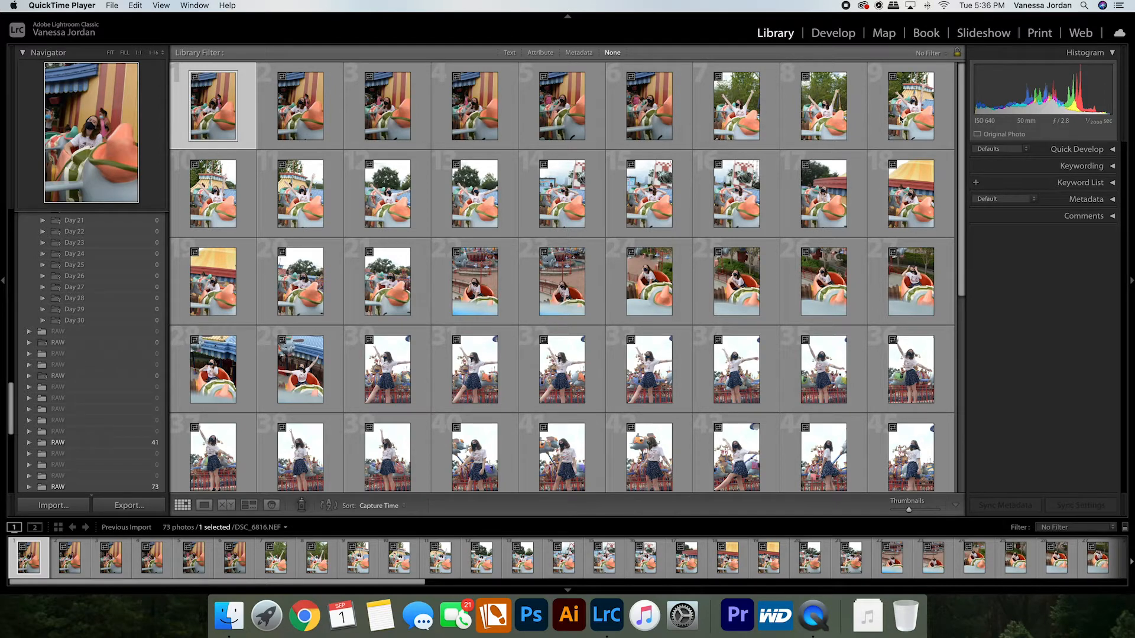
Open photo DSC_6816 for developing and apply the user preset L&A 1. Light & Airy Basic.
left_click(831, 35)
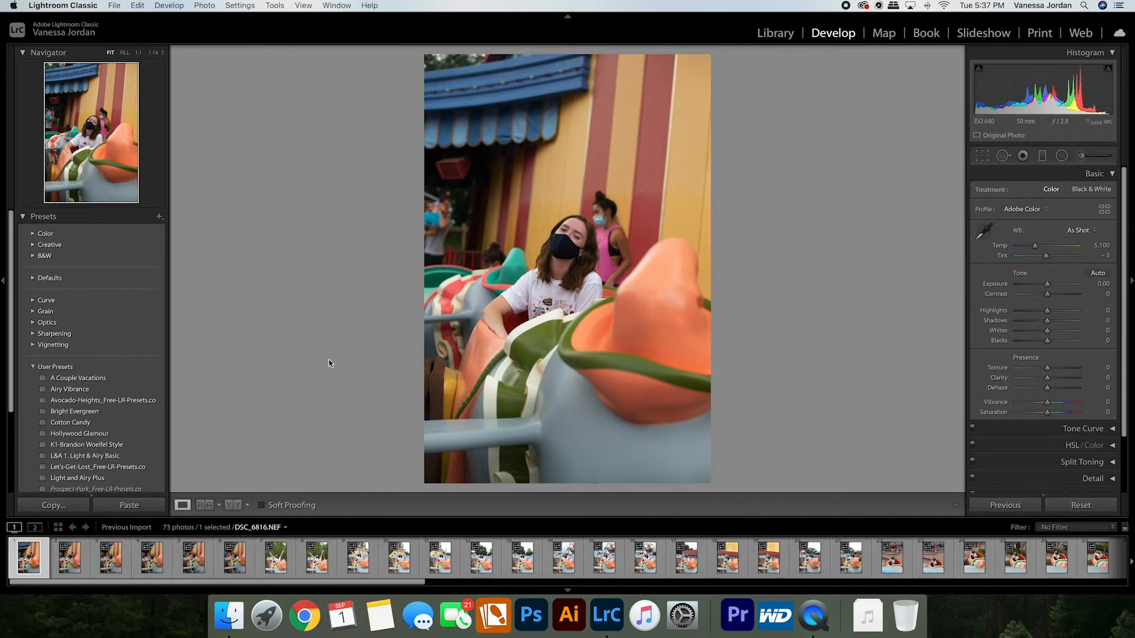
left_click(99, 457)
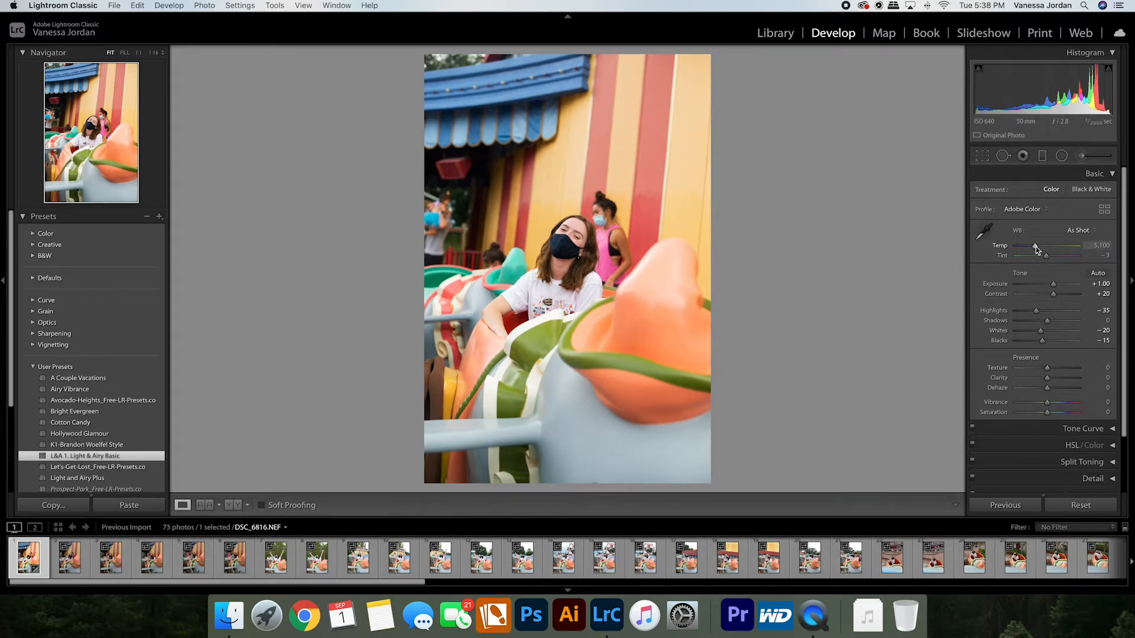
Set the photo's temperature to 5,393, exposure to +0.90, contrast to +30 and clarity to +16.
left_click_drag(1036, 246, 1039, 251)
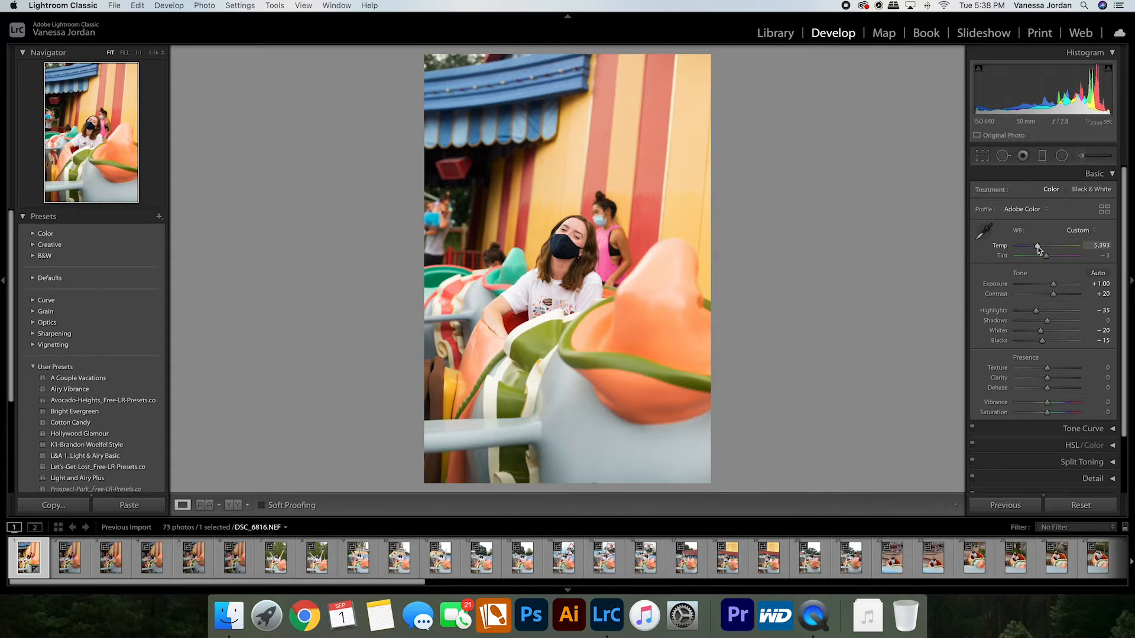
left_click_drag(1052, 286, 1052, 286)
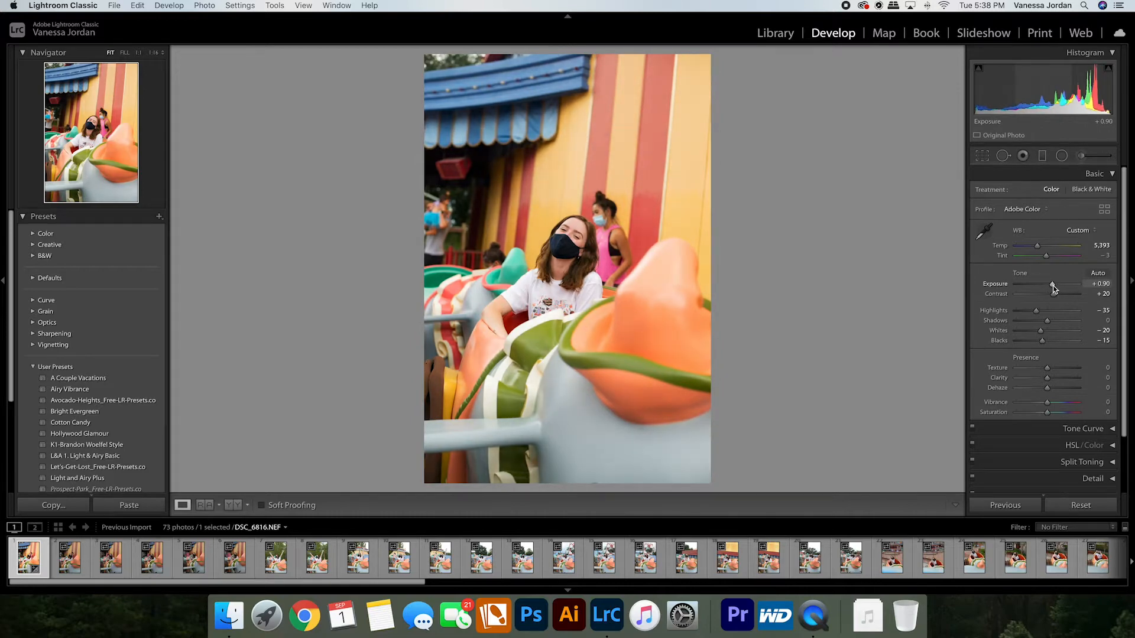
left_click_drag(1057, 300, 1060, 300)
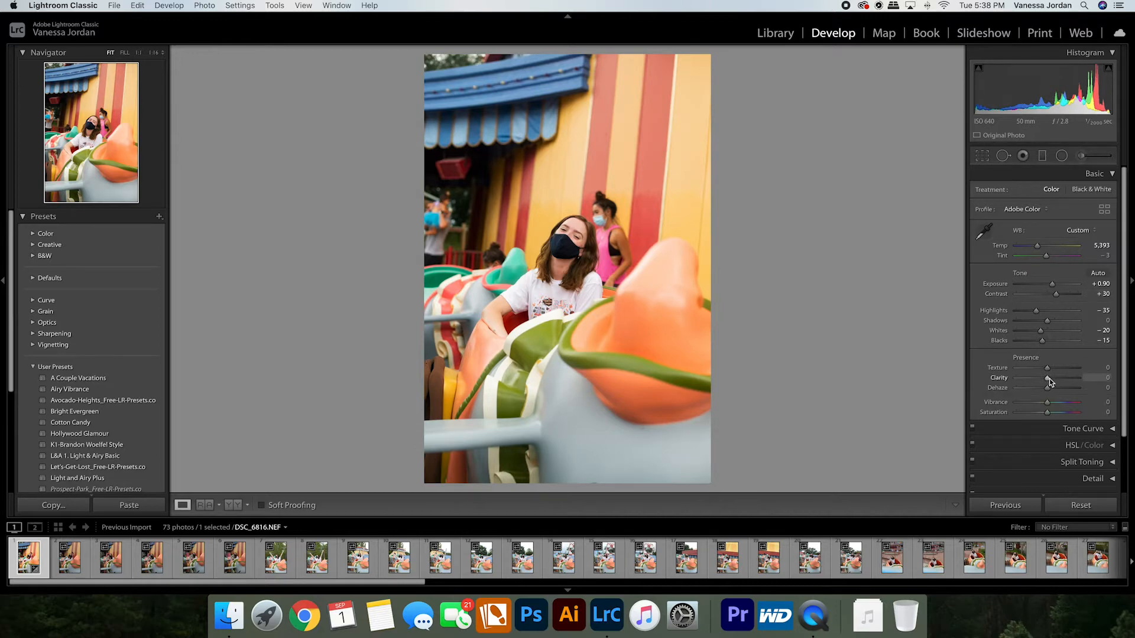
left_click_drag(1049, 378, 1053, 378)
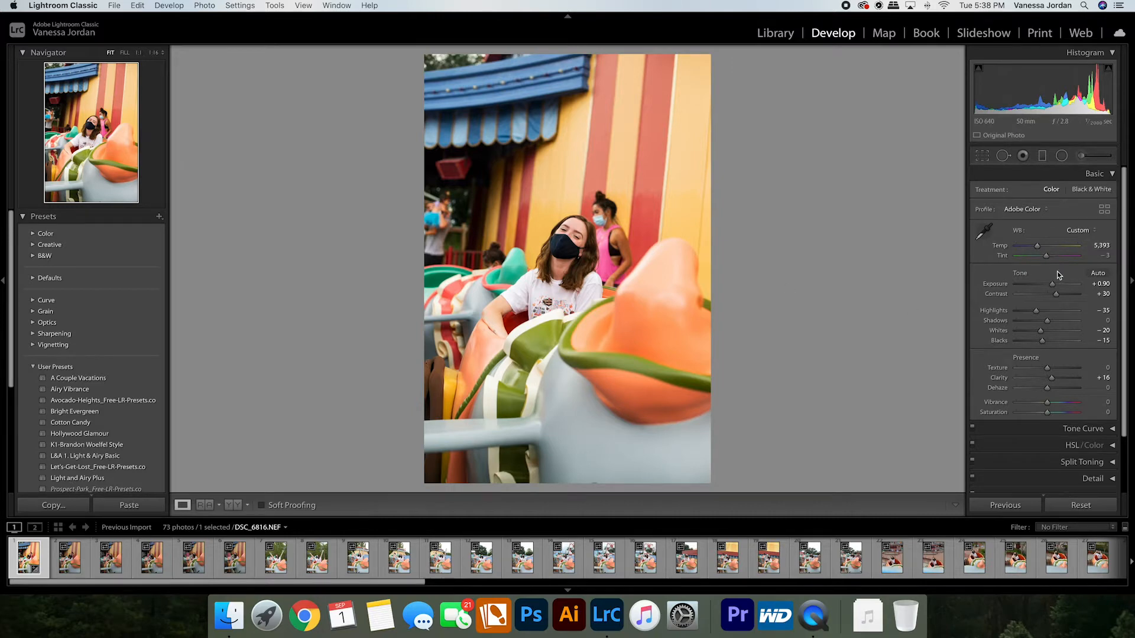
left_click_drag(1053, 285, 1053, 282)
Copy the develop settings of DSC_6816 with the default selection and paste them onto DSC_6817.
key("super+shift+c")
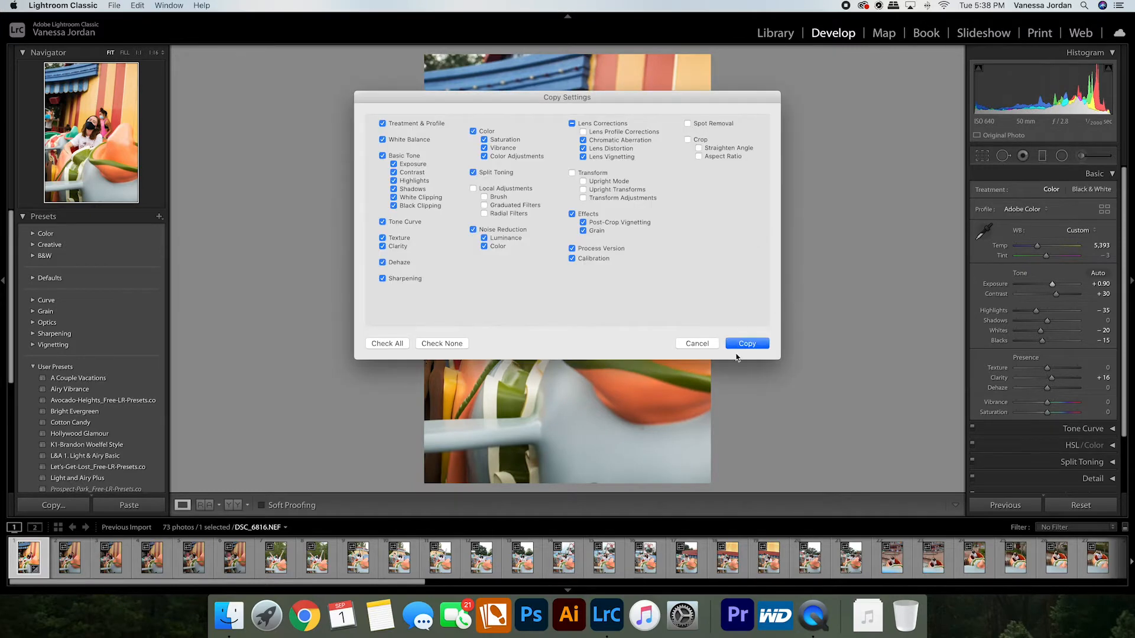
left_click(741, 353)
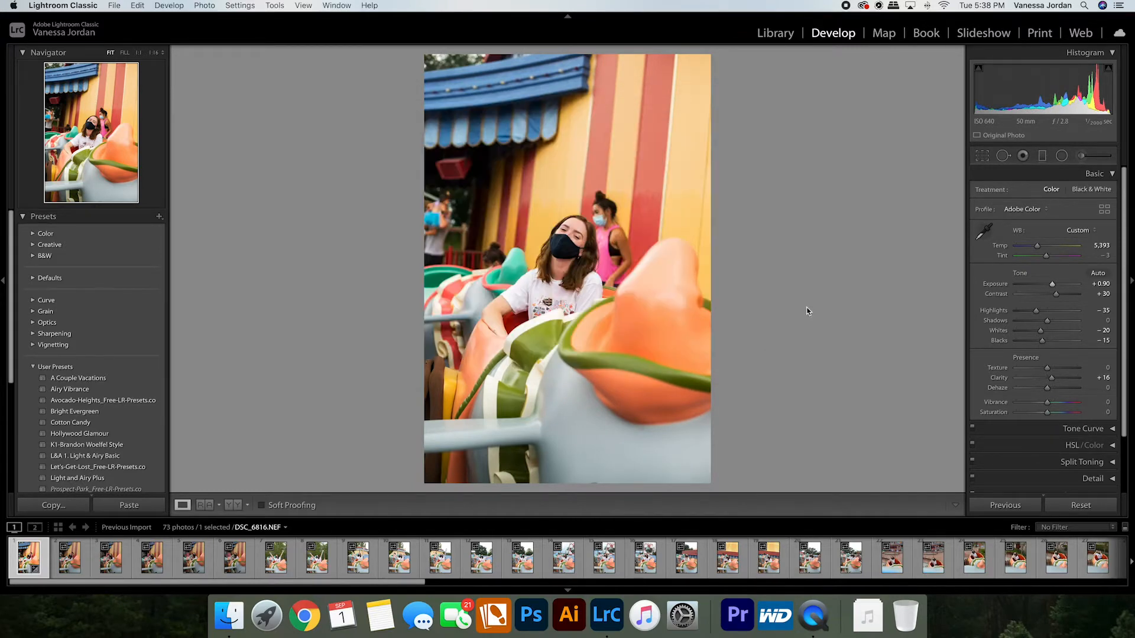
key("Right")
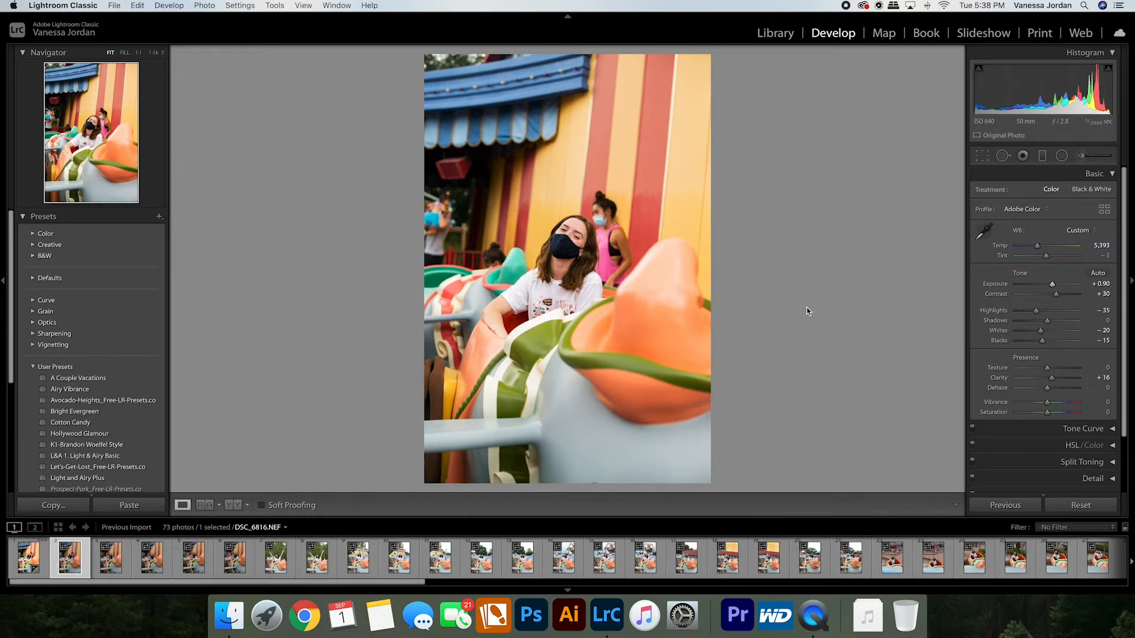
key("super+shift+v")
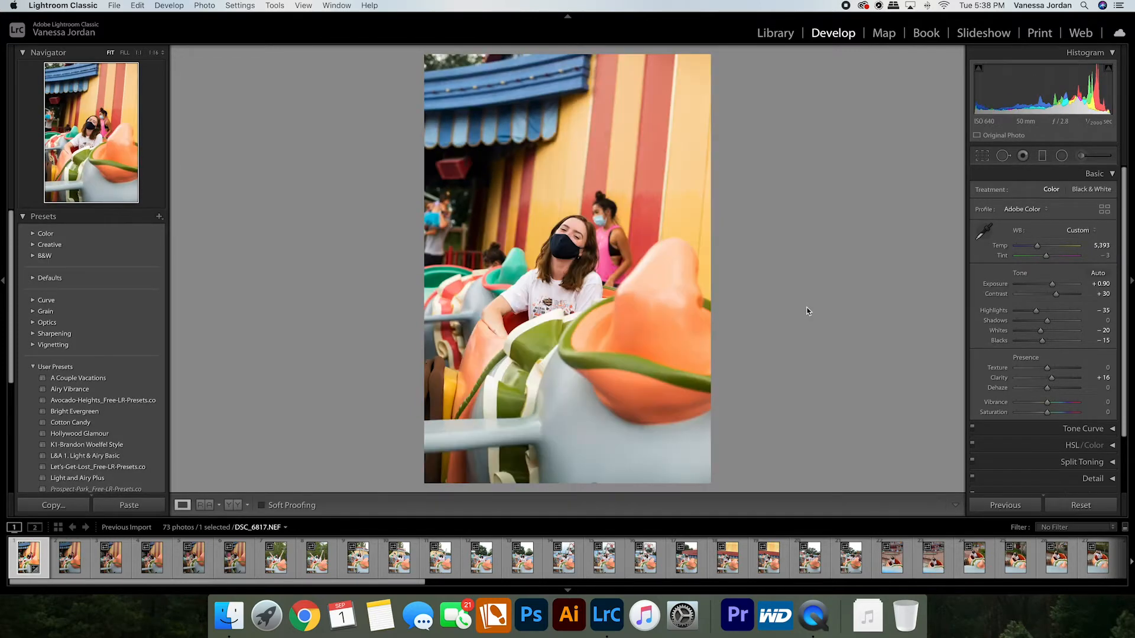
key("Right")
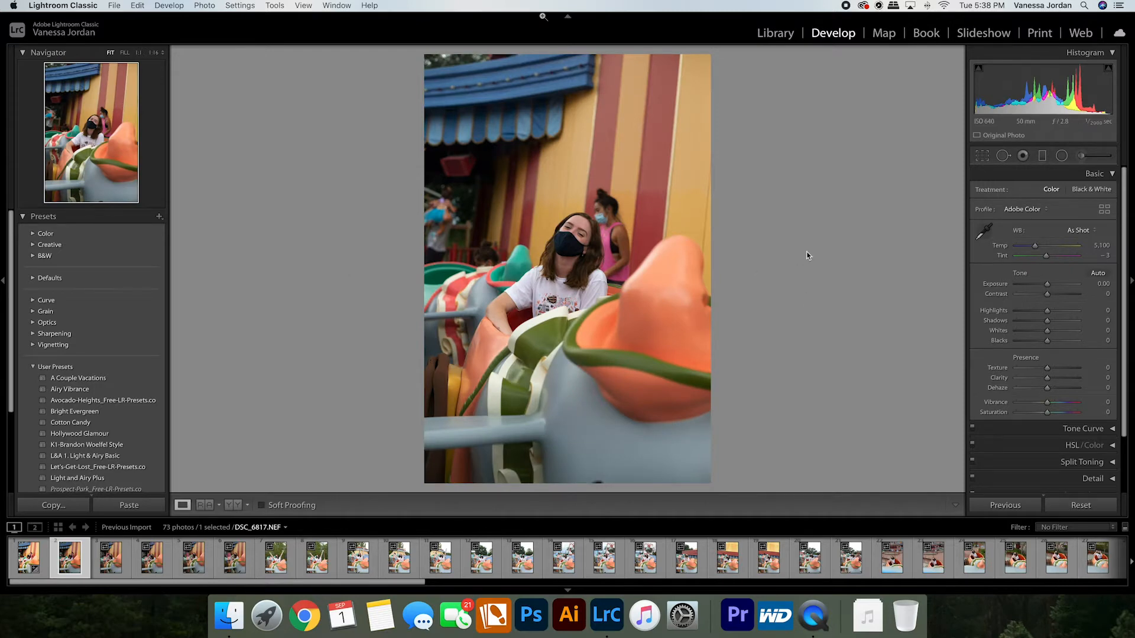
Paste the copied develop settings onto DSC_6818 and DSC_6819.
key("Right")
key("Right")
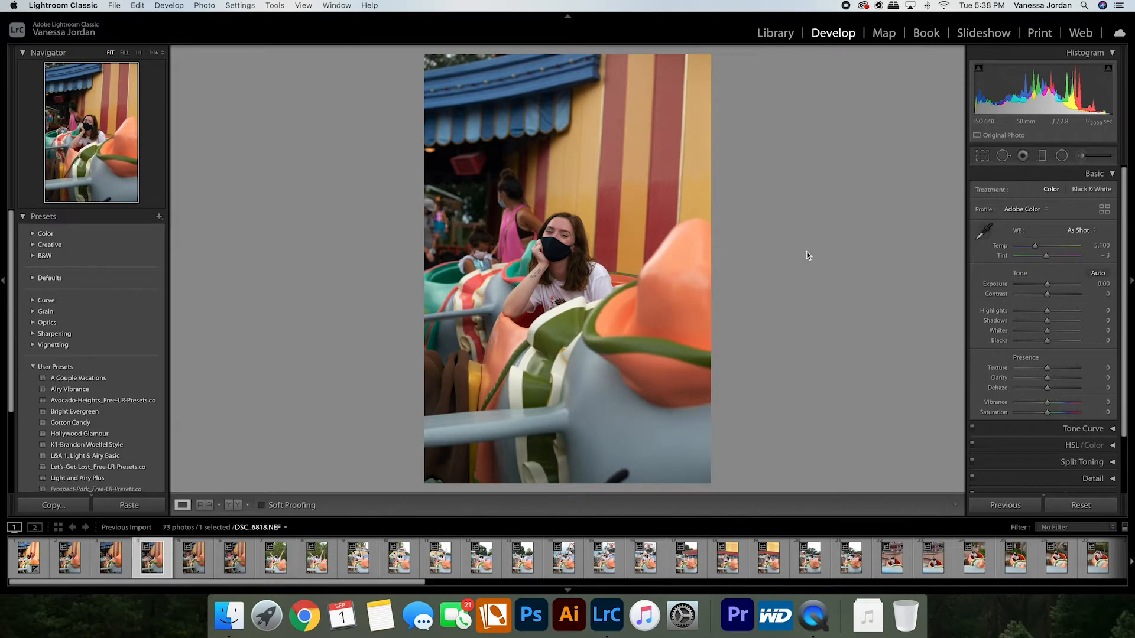
key("Left")
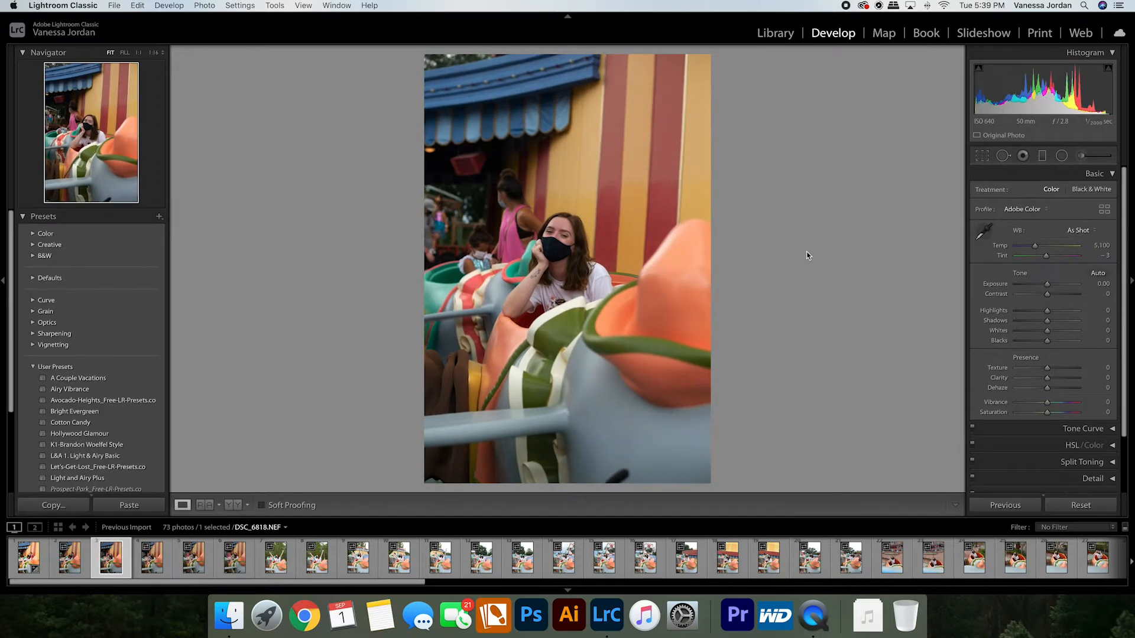
key("Right")
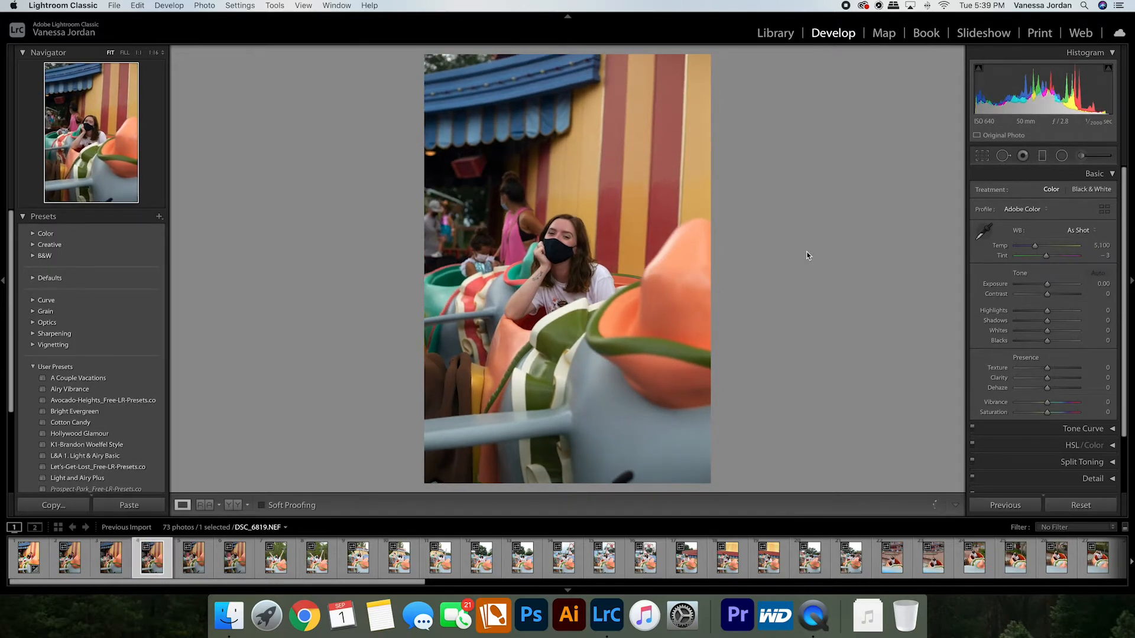
key("super+shift+v")
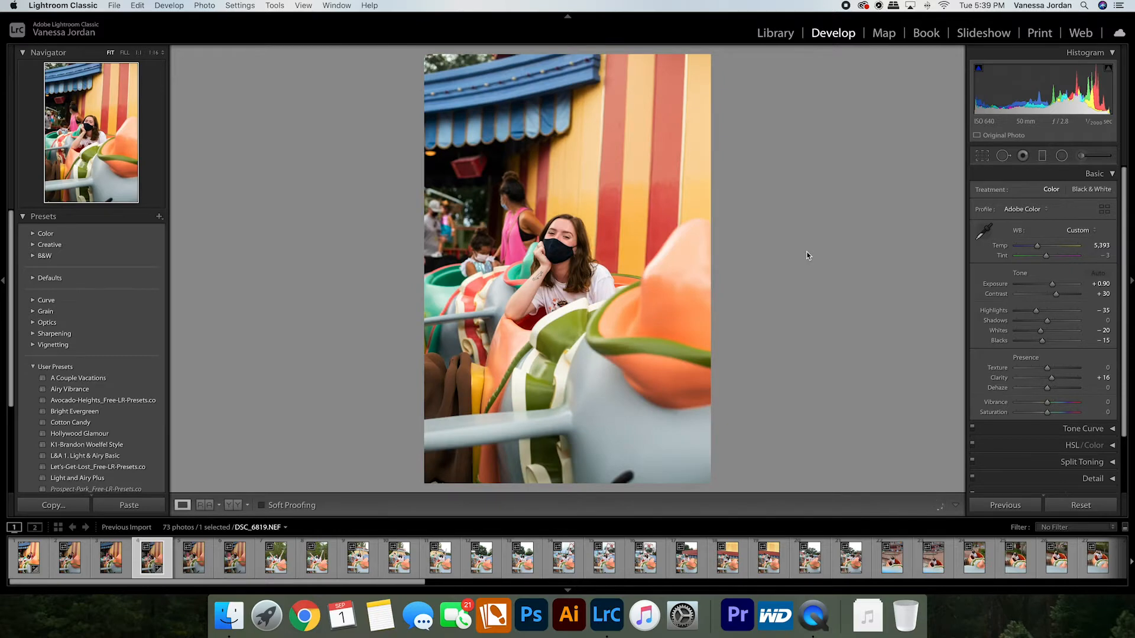
Paste the copied develop settings onto DSC_6820 and DSC_6821.
key("Right")
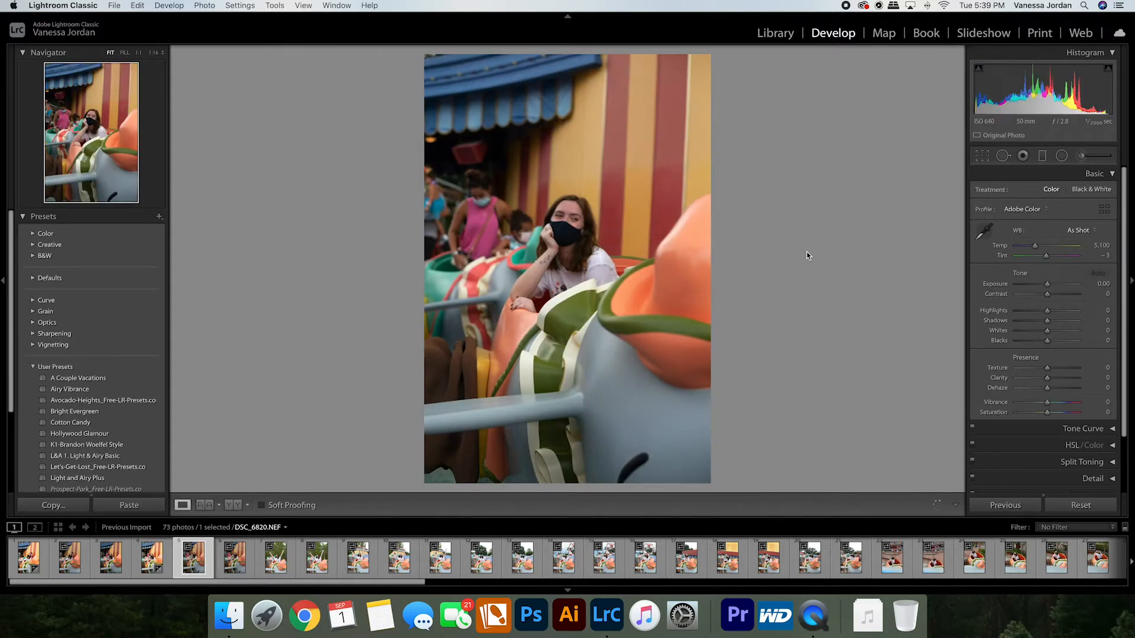
key("Right")
key("Right")
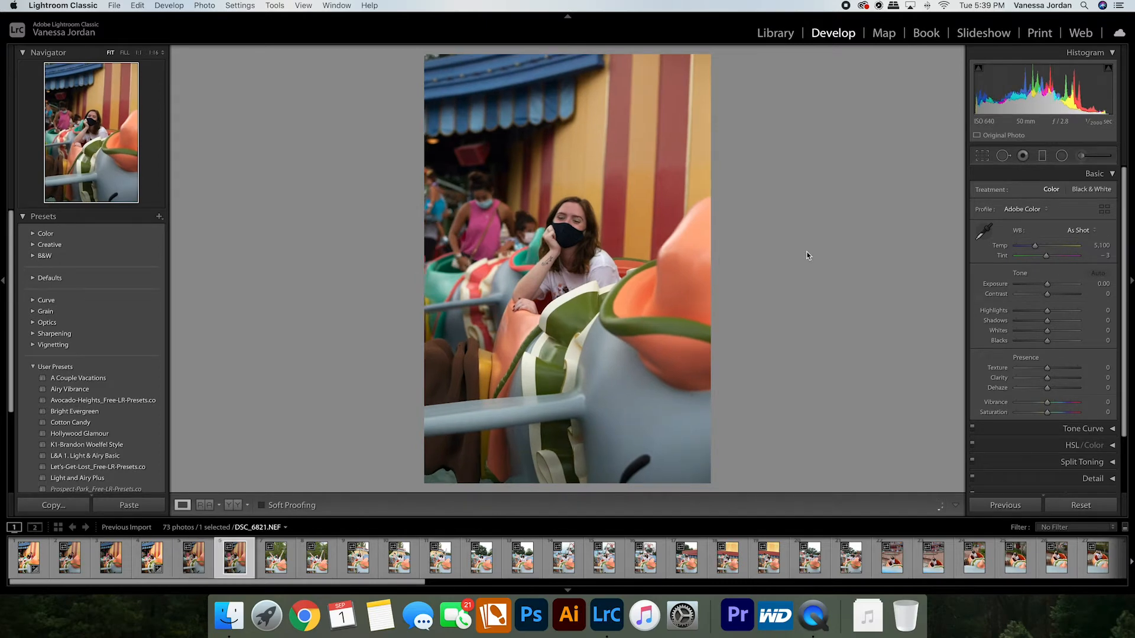
key("Left")
key("Right")
Paste the copied develop settings onto DSC_6826 and lower its exposure to +0.15.
key("Right")
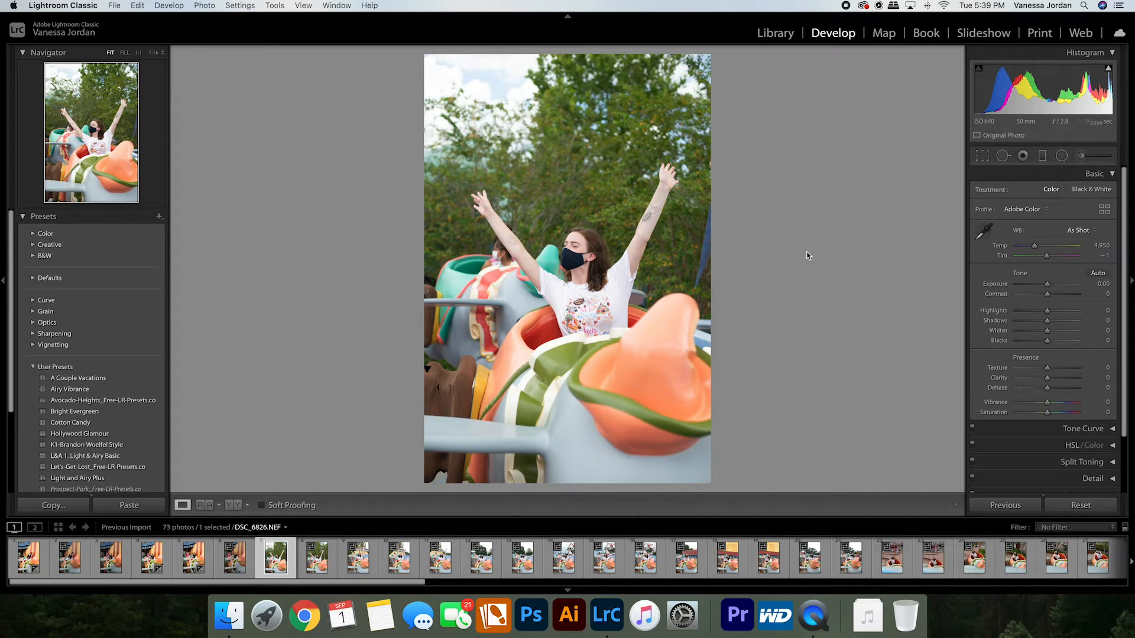
key("super+shift+v")
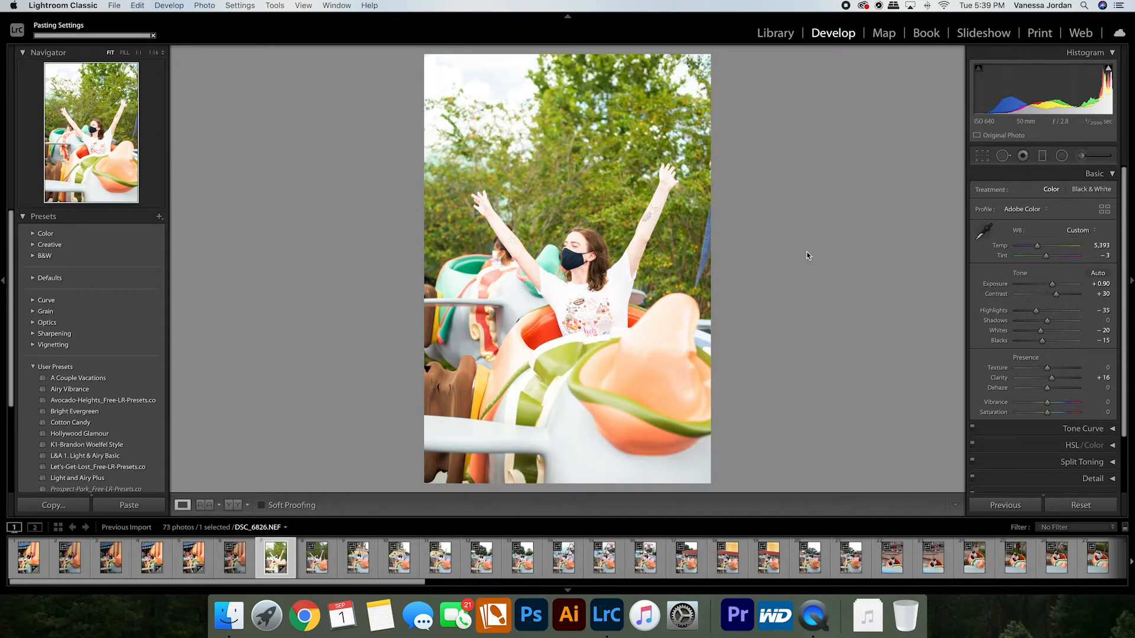
left_click_drag(1052, 285, 1049, 285)
mouse_move(1046, 285)
left_mouse_down()
mouse_move(1065, 286)
mouse_move(1047, 287)
left_mouse_up()
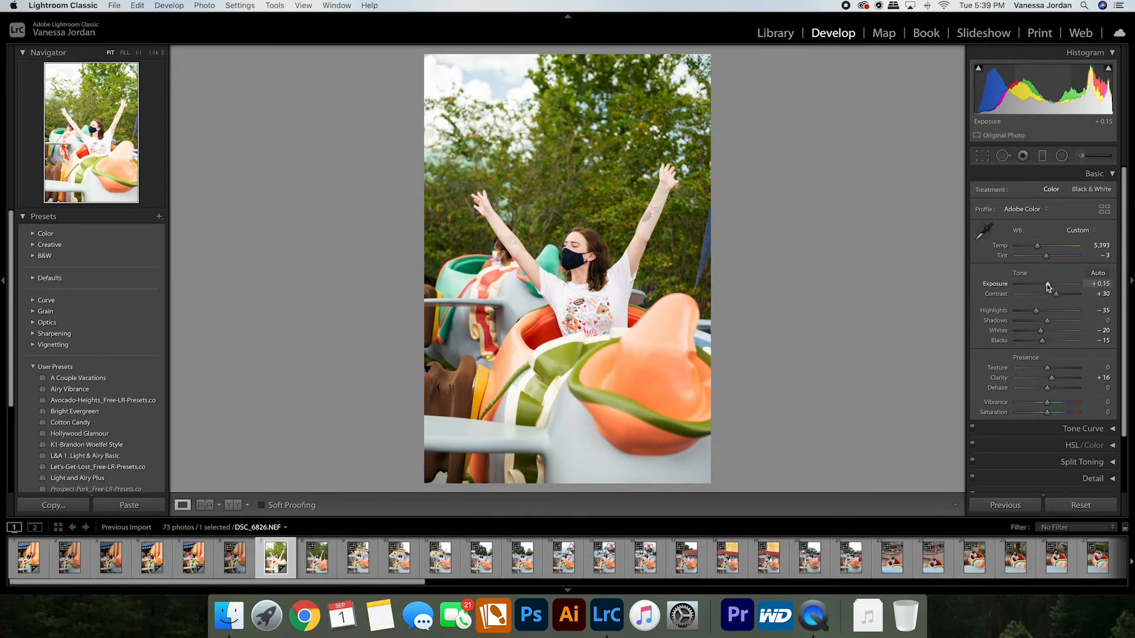
Refine DSC_6826 by setting the temperature to 5,522, clarity to +19 and exposure to 0.00.
left_click_drag(1036, 246, 1037, 246)
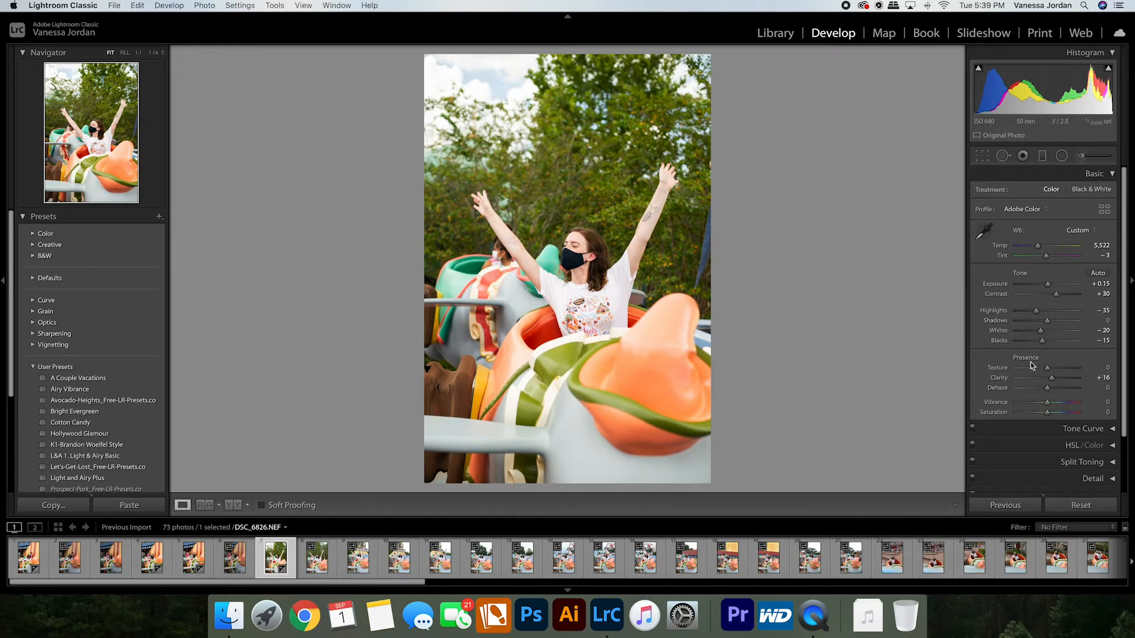
left_click_drag(1052, 381, 1054, 382)
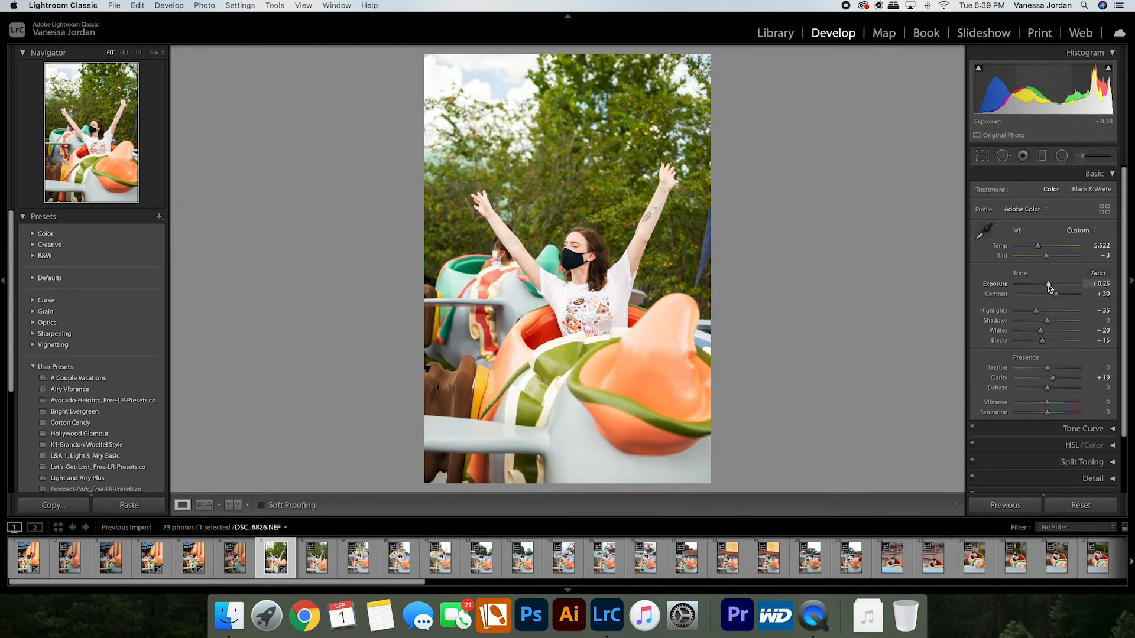
left_click_drag(1048, 285, 1046, 285)
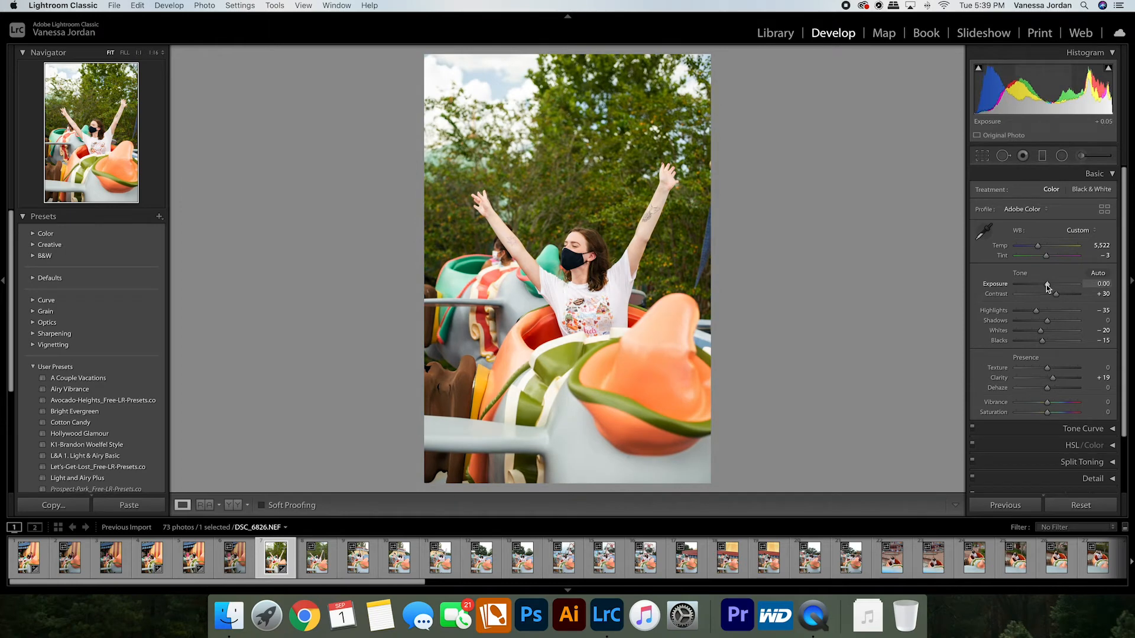
left_click_drag(1046, 285, 1046, 285)
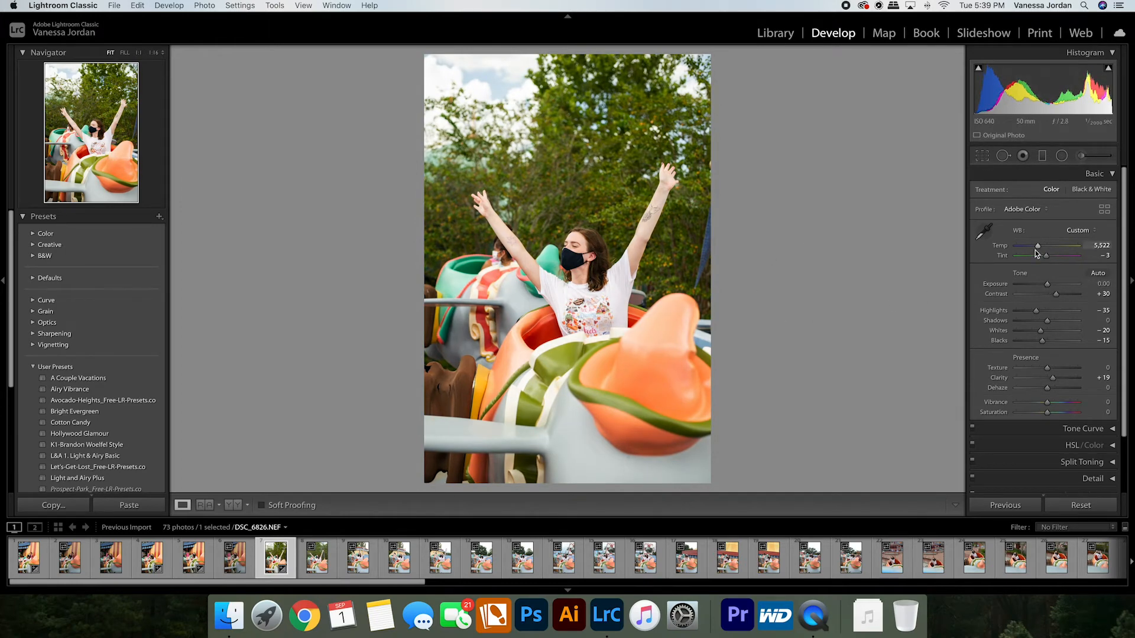
mouse_move(1048, 285)
left_mouse_down()
mouse_move(1061, 285)
mouse_move(1047, 284)
left_mouse_up()
Copy the develop settings of DSC_6826, paste them onto DSC_6828 and set its exposure to +0.10.
key("super+shift+c")
key("Return")
key("Right")
key("Right")
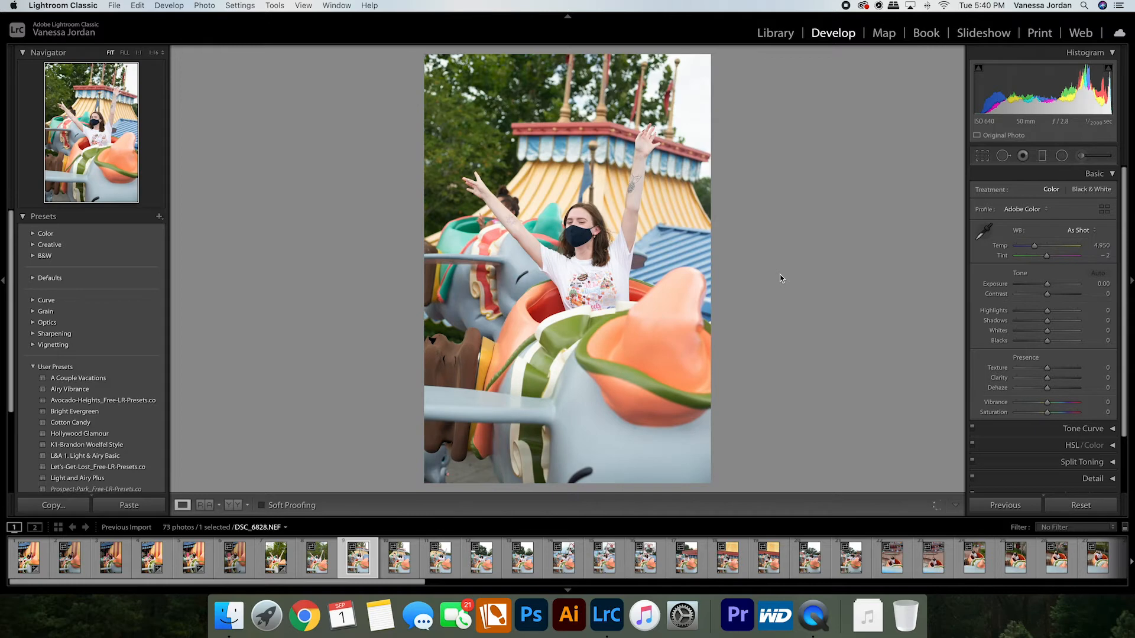
key("super+shift+v")
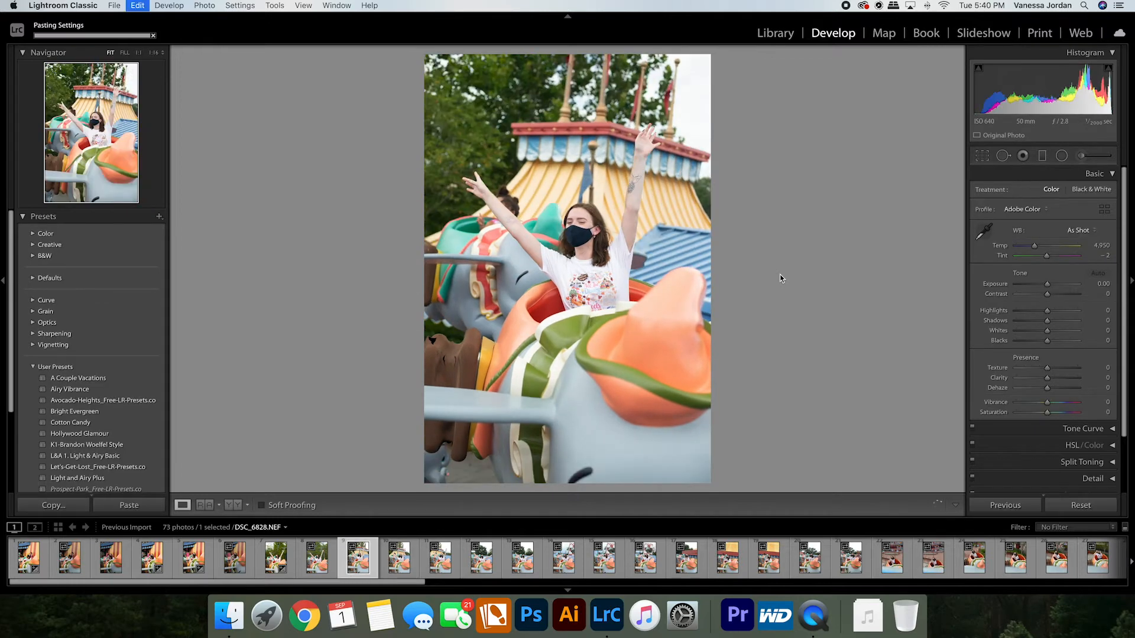
left_click_drag(1043, 287, 1048, 285)
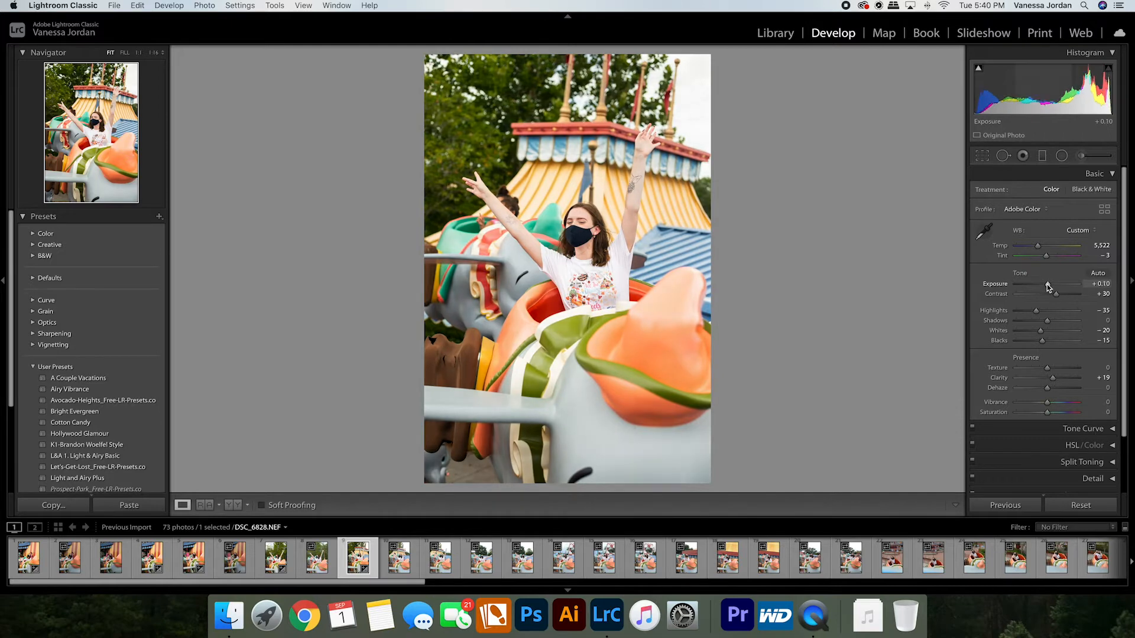
Paste the DSC_6826 develop settings onto each of the four photos following DSC_6828.
key("Right")
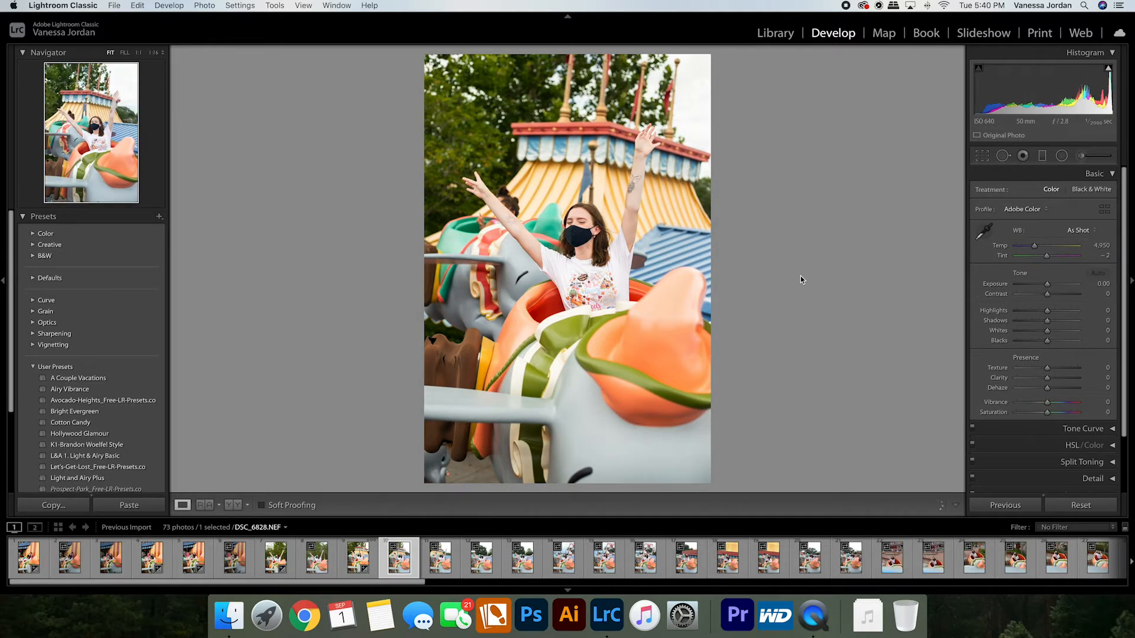
key("Right")
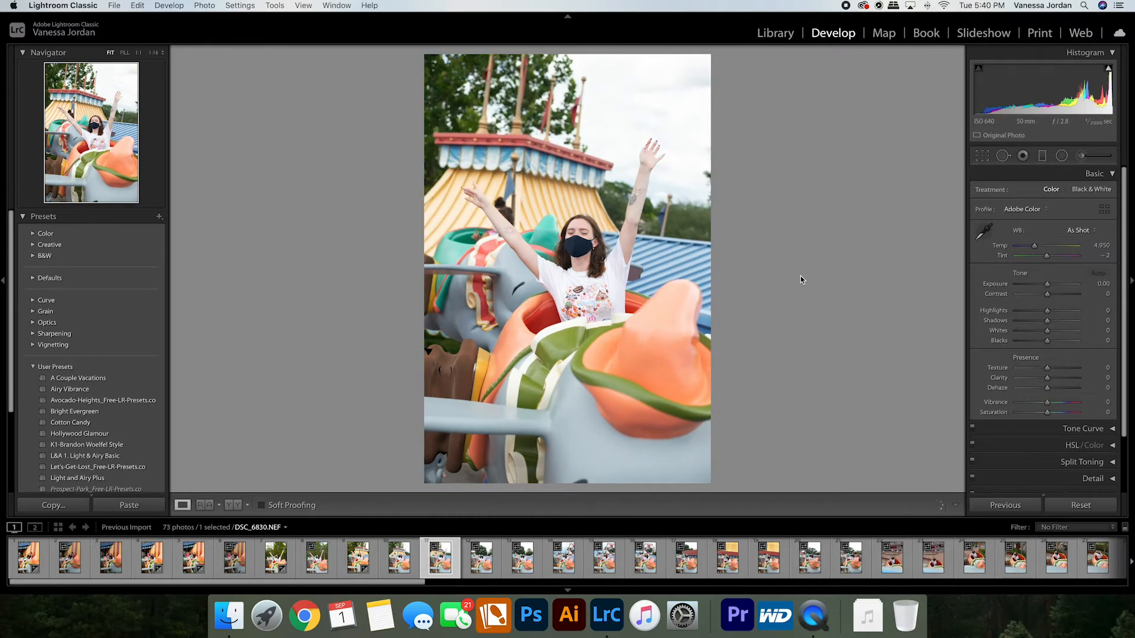
key("Right")
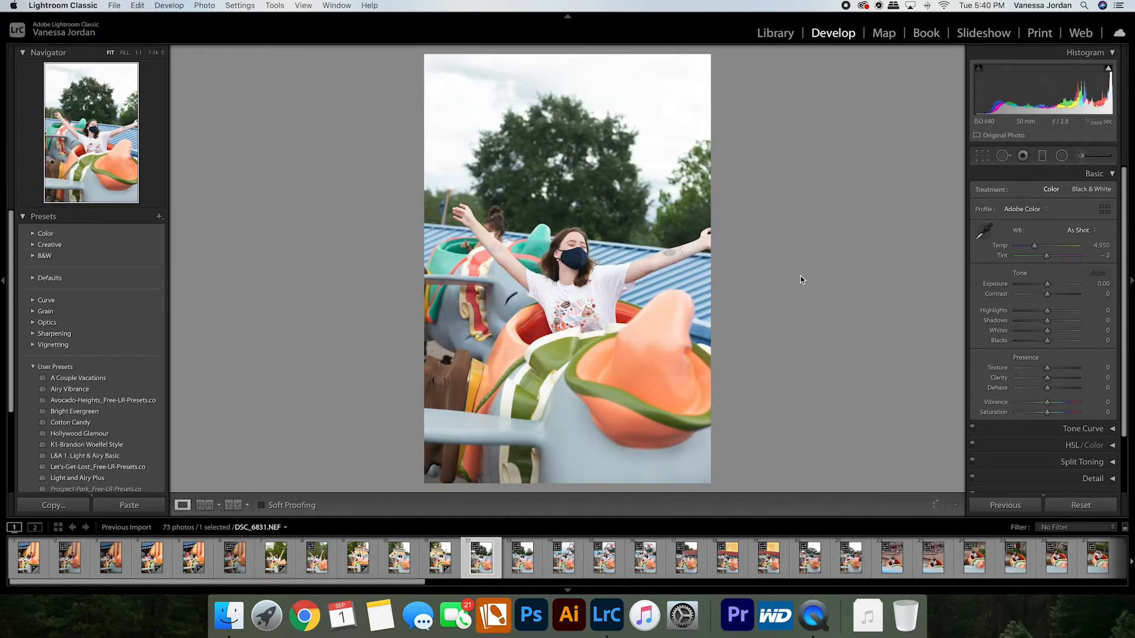
key("Right")
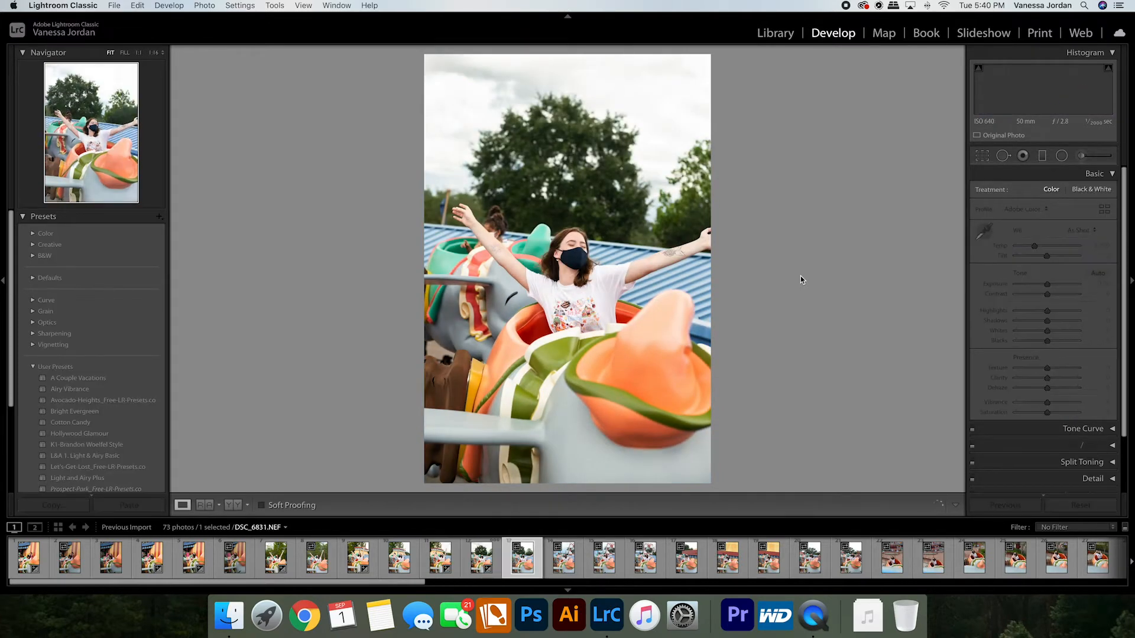
Paste the same develop settings onto the photos from DSC_6833 through DSC_6835.
key("Right")
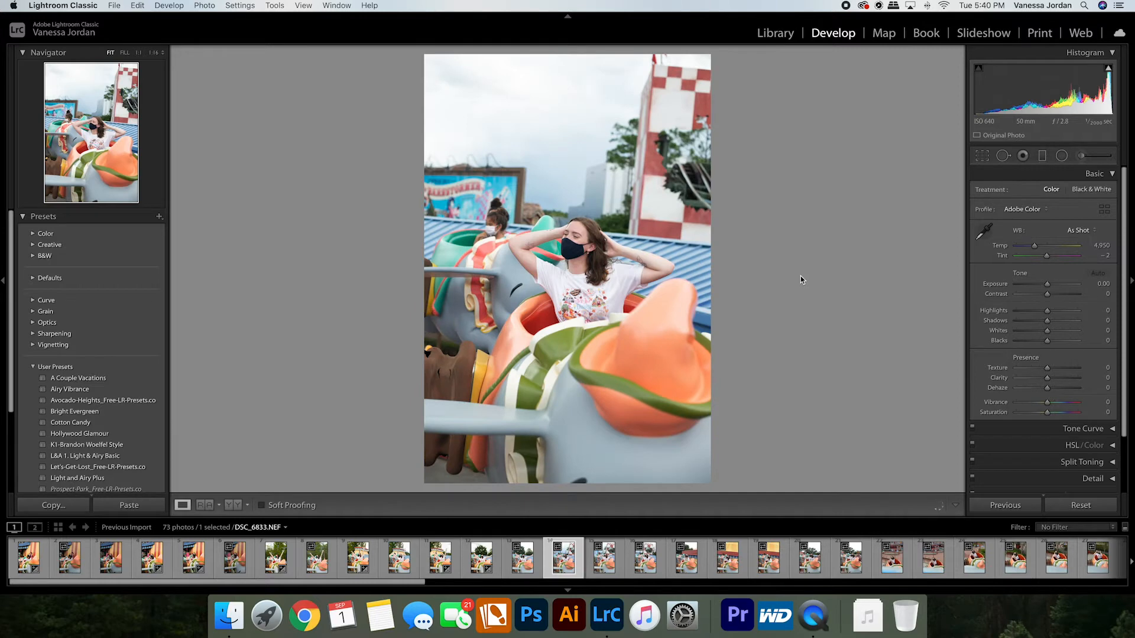
key("super+shift+v")
key("Right")
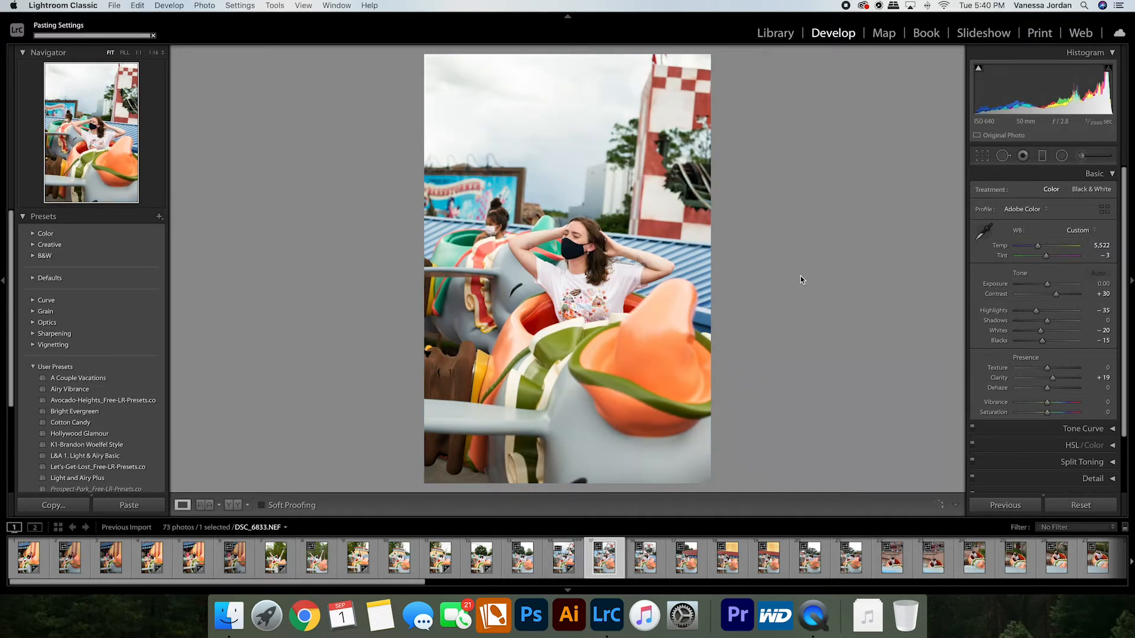
key("Right")
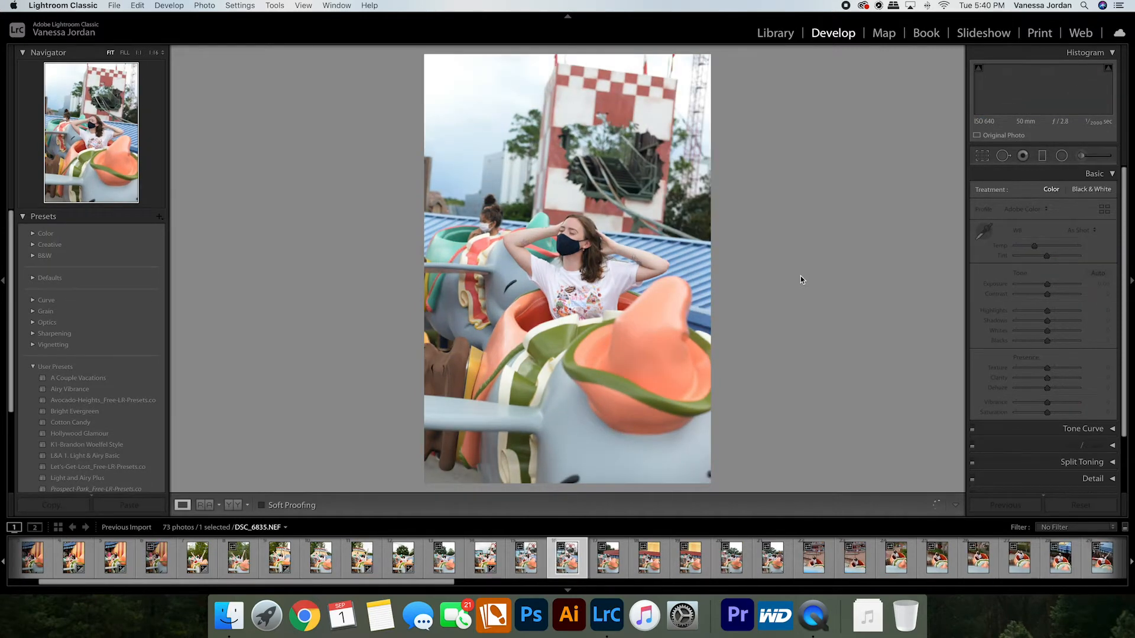
key("super+shift+v")
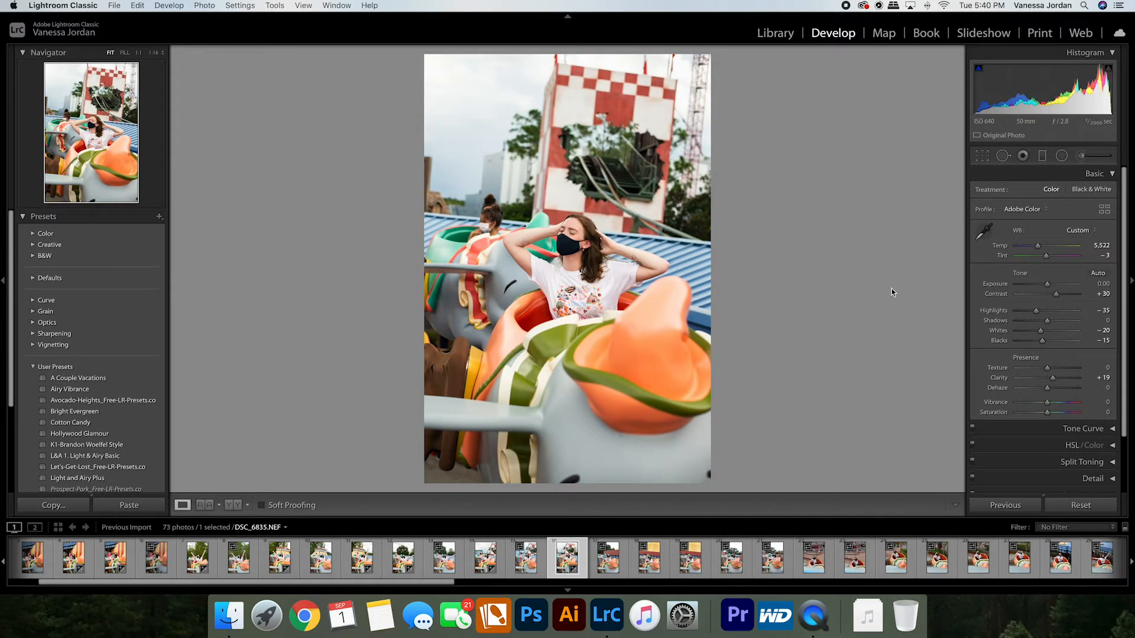
Set the exposure of DSC_6835 to +0.25 and paste its develop settings onto the preceding photos, back to DSC_6831.
left_click_drag(1047, 285, 1049, 283)
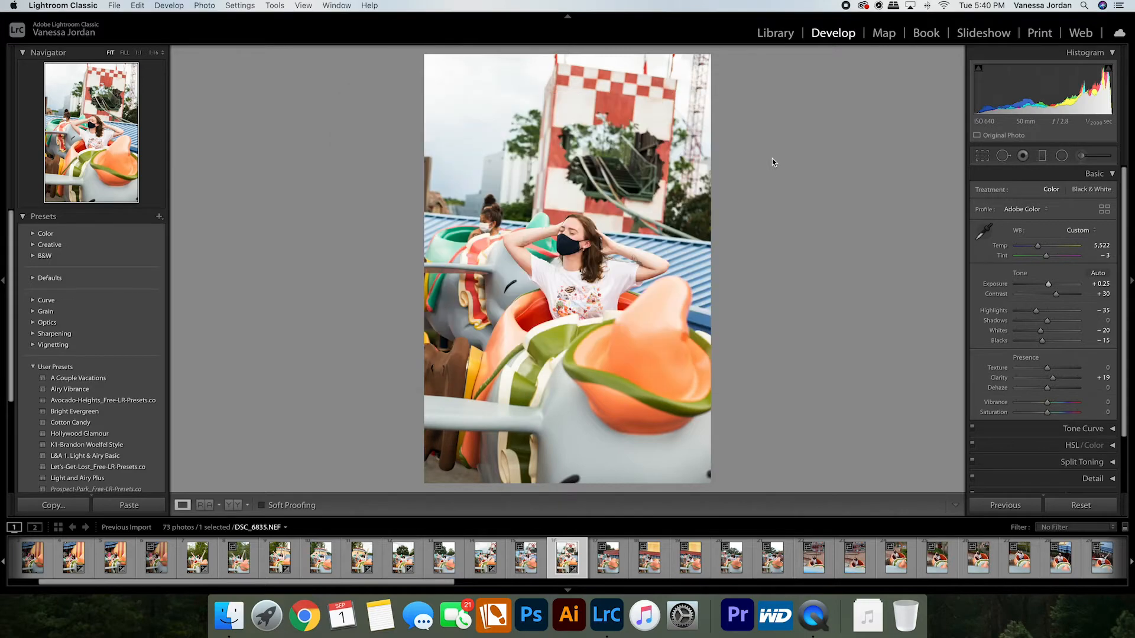
key("Left")
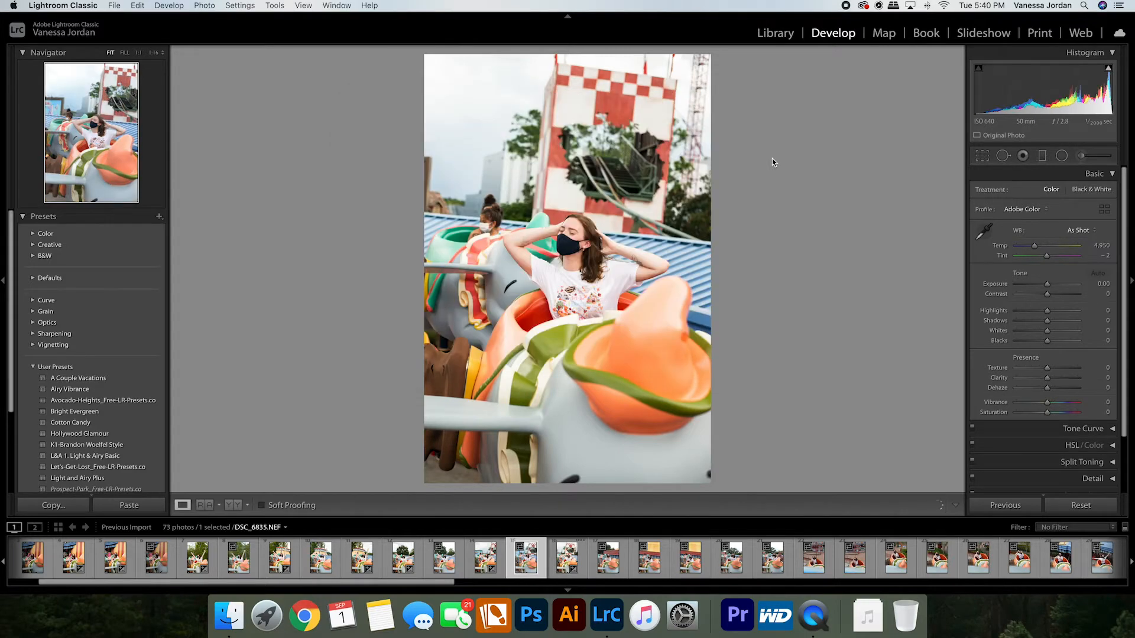
key("Left")
key("Left")
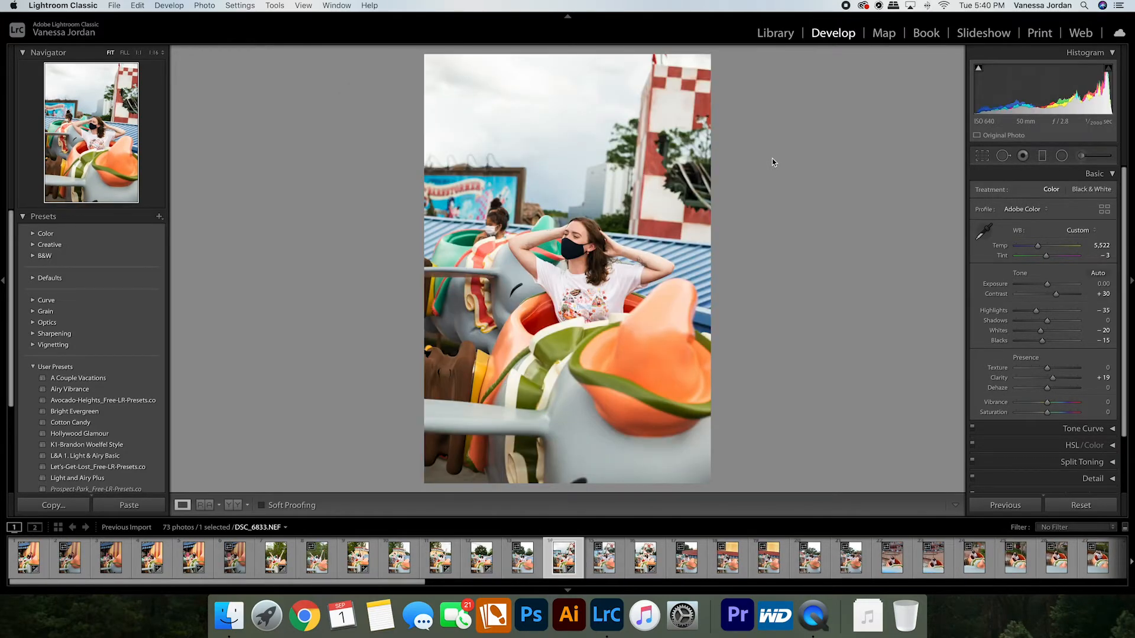
key("Left")
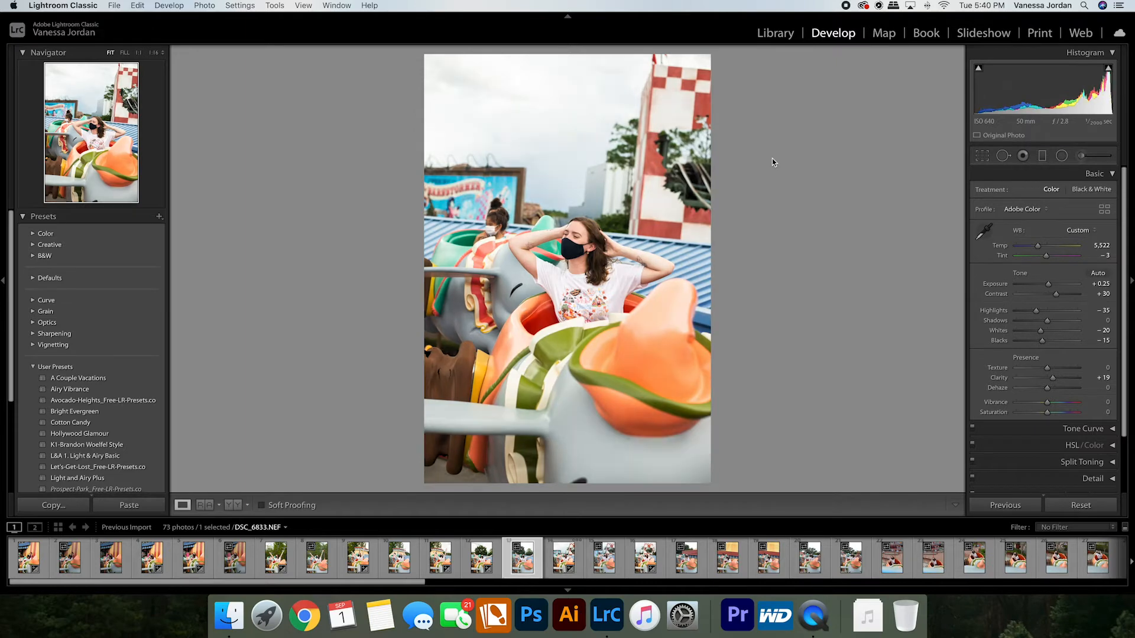
key("Left")
key("super+shift+v")
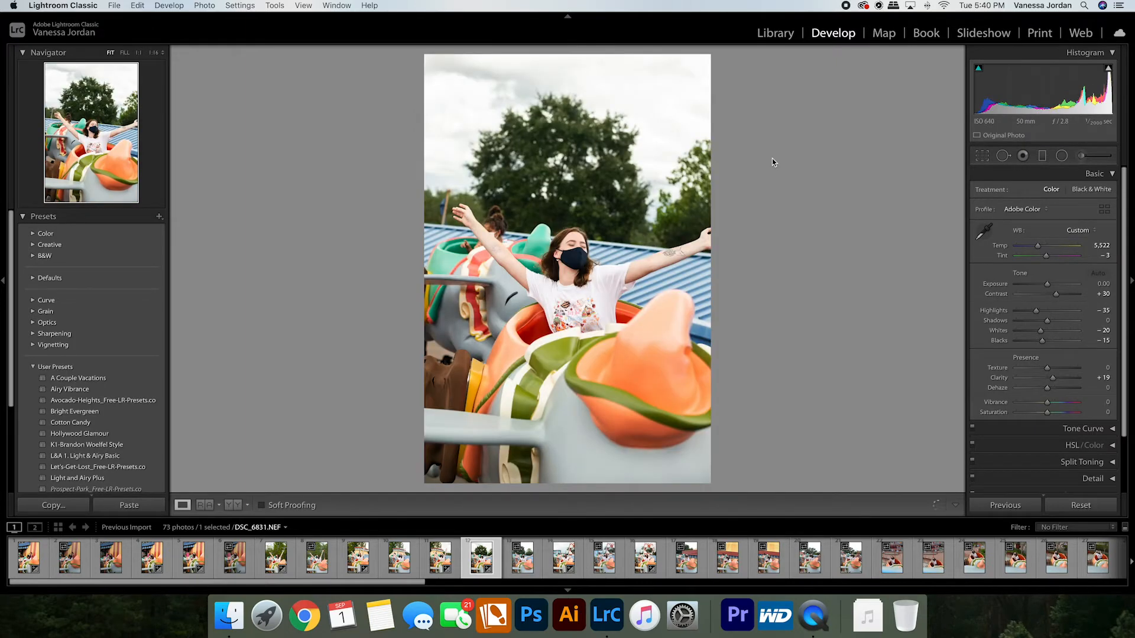
Paste the DSC_6835 develop settings onto the earlier photos from DSC_6830 back to DSC_6826.
key("Left")
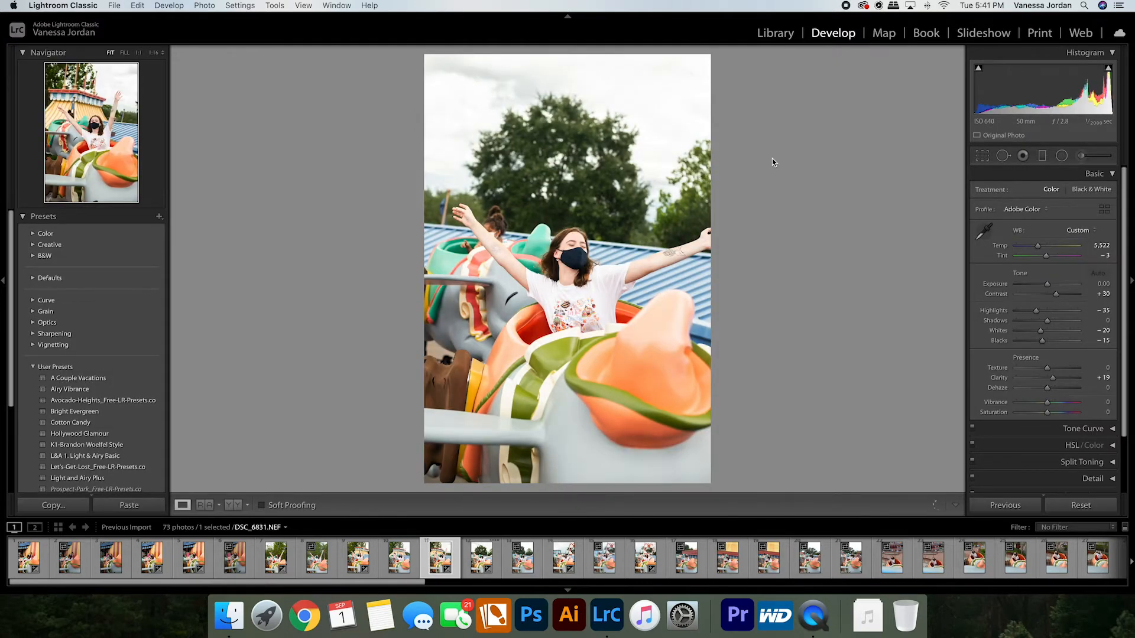
key("super+shift+v")
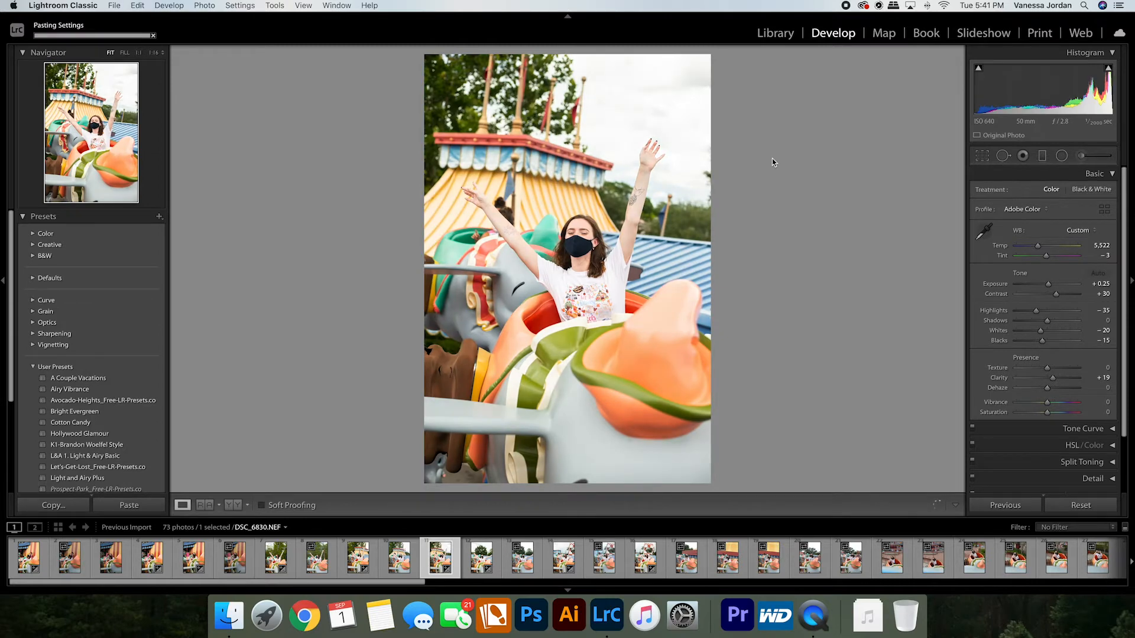
key("Left")
key("super+shift+v")
key("Left")
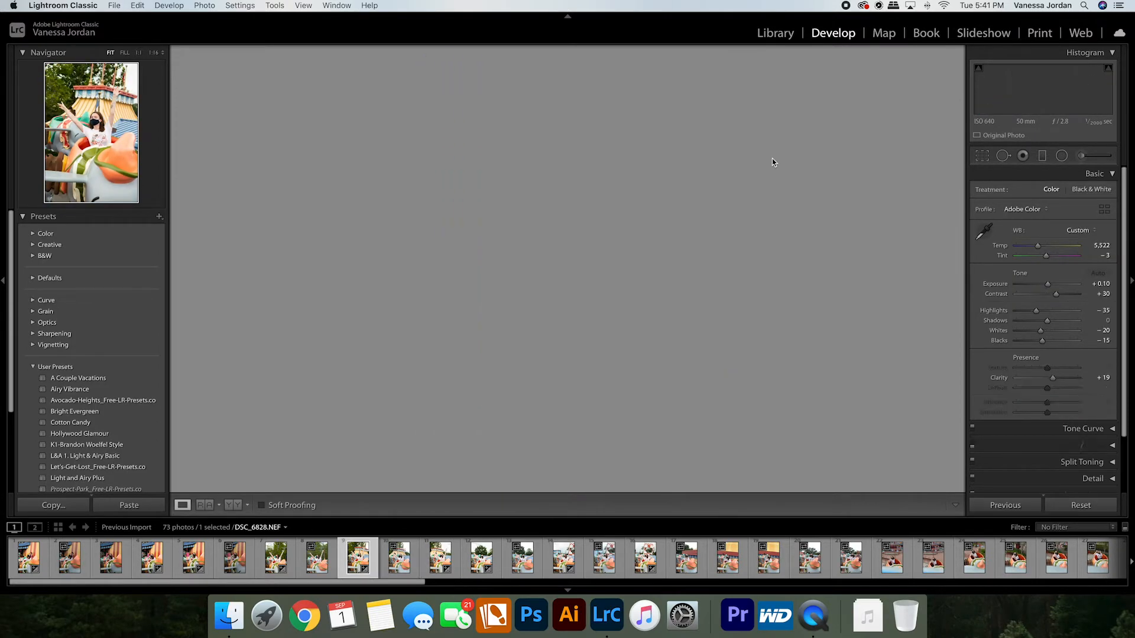
key("super+shift+v")
key("Left")
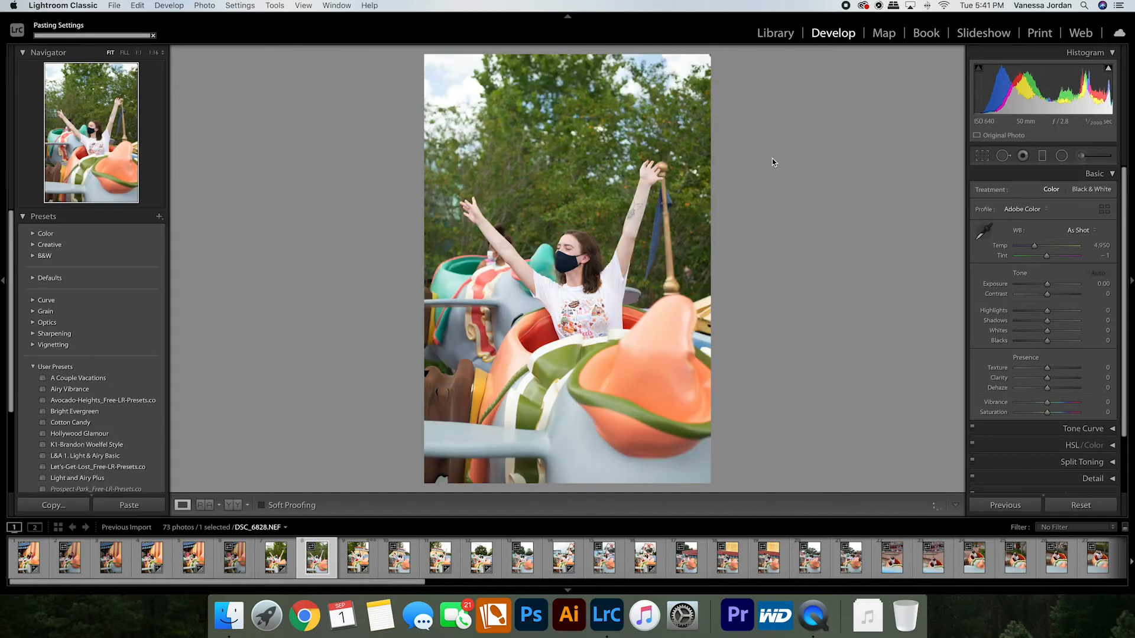
key("Left")
key("super+shift+v")
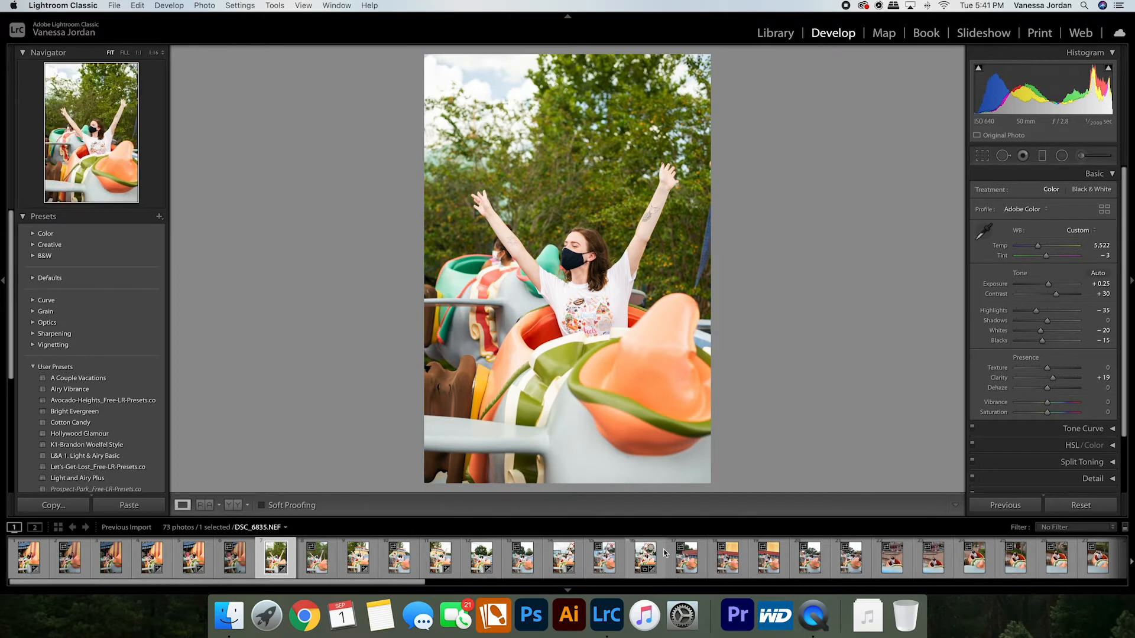
Apply the DSC_6835 settings to DSC_6838, straighten it slightly with the crop tool and set its exposure to +0.50.
left_click(645, 563)
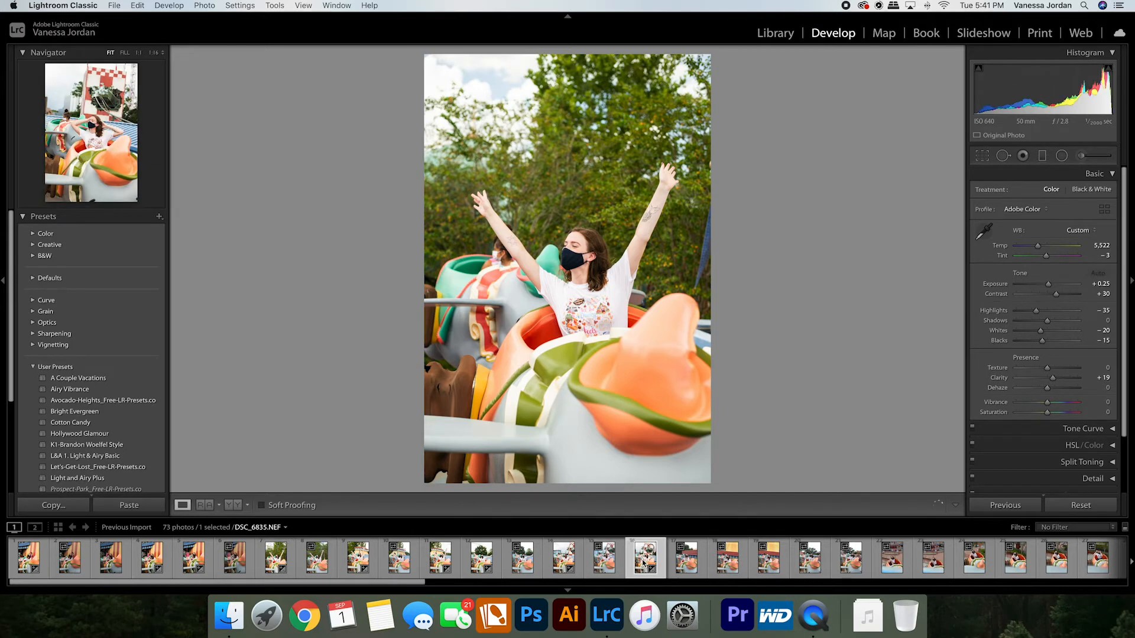
left_click(645, 562)
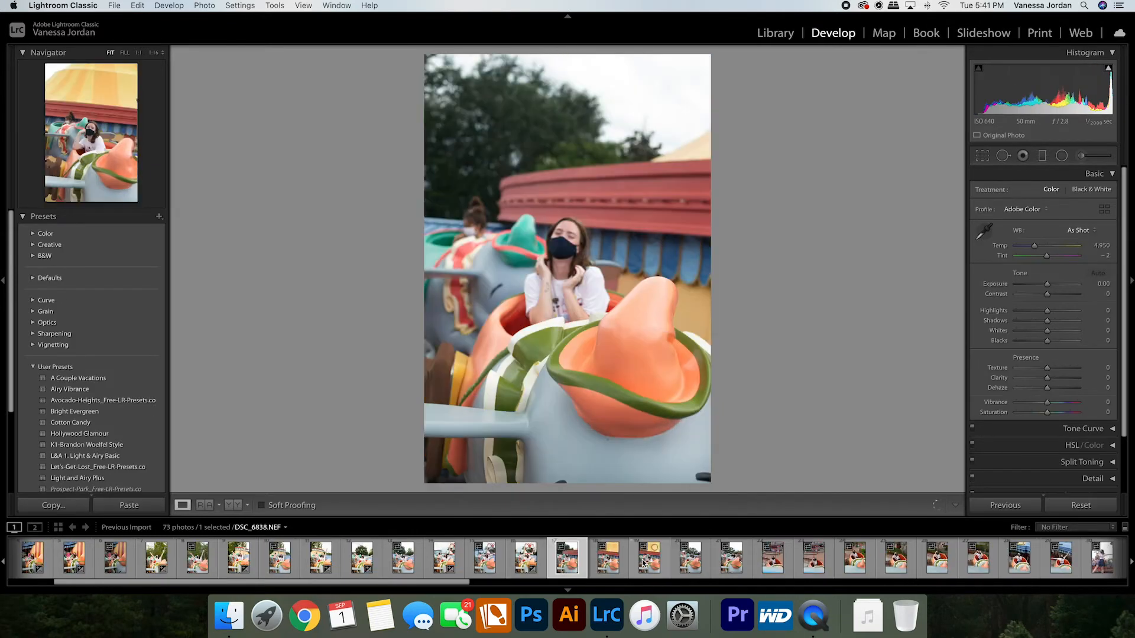
left_click(644, 563)
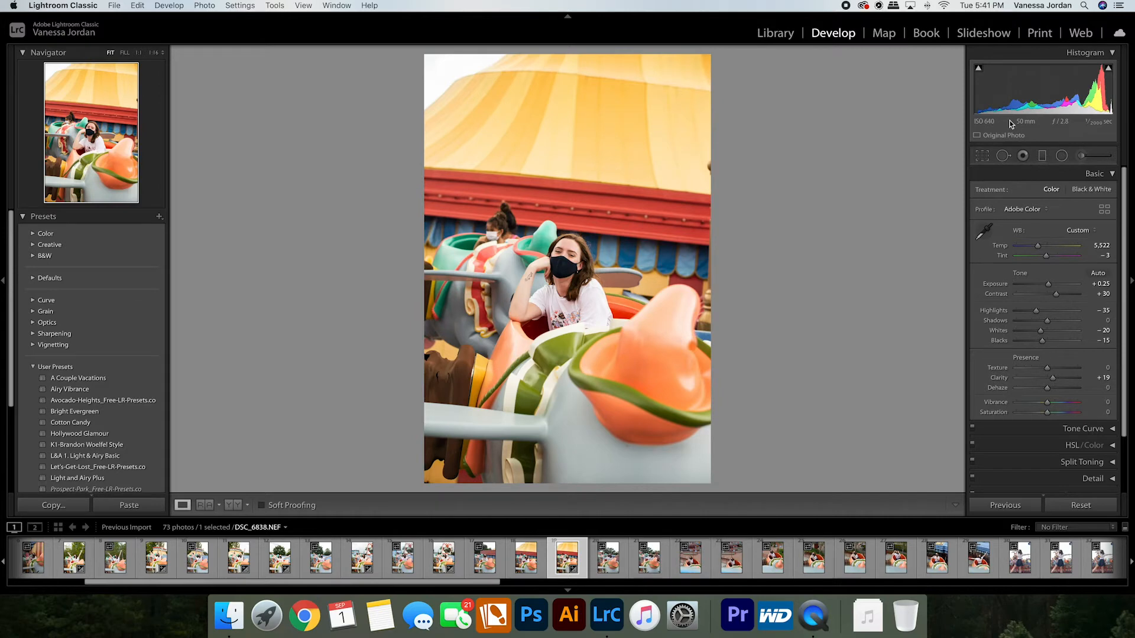
left_click(982, 156)
left_click_drag(714, 94, 732, 100)
key("Return")
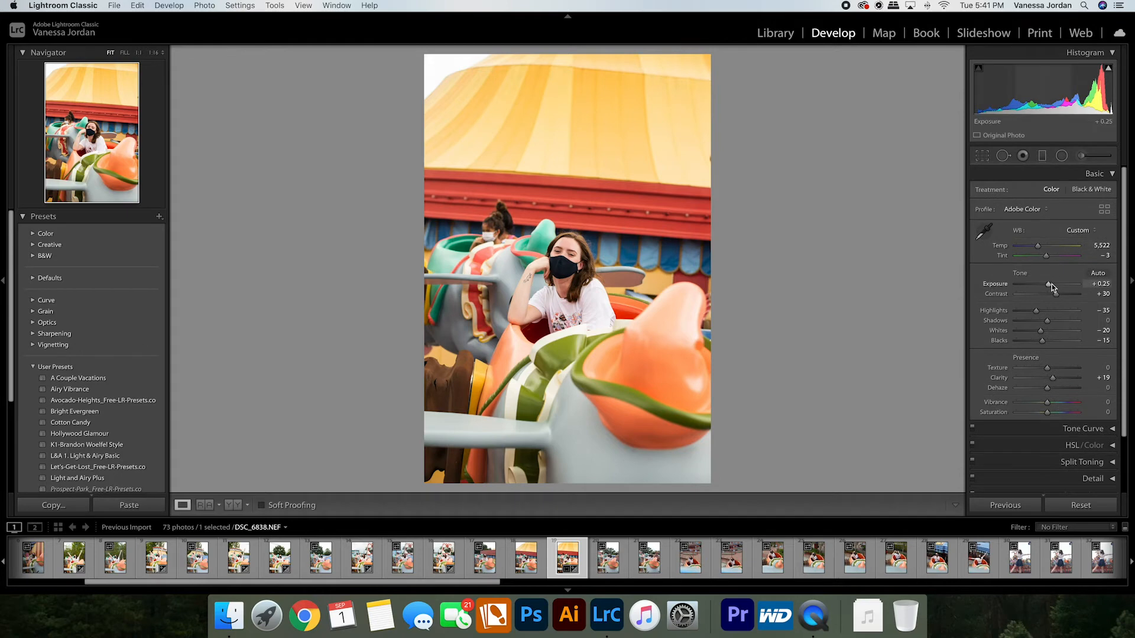
left_click_drag(1051, 285, 1052, 285)
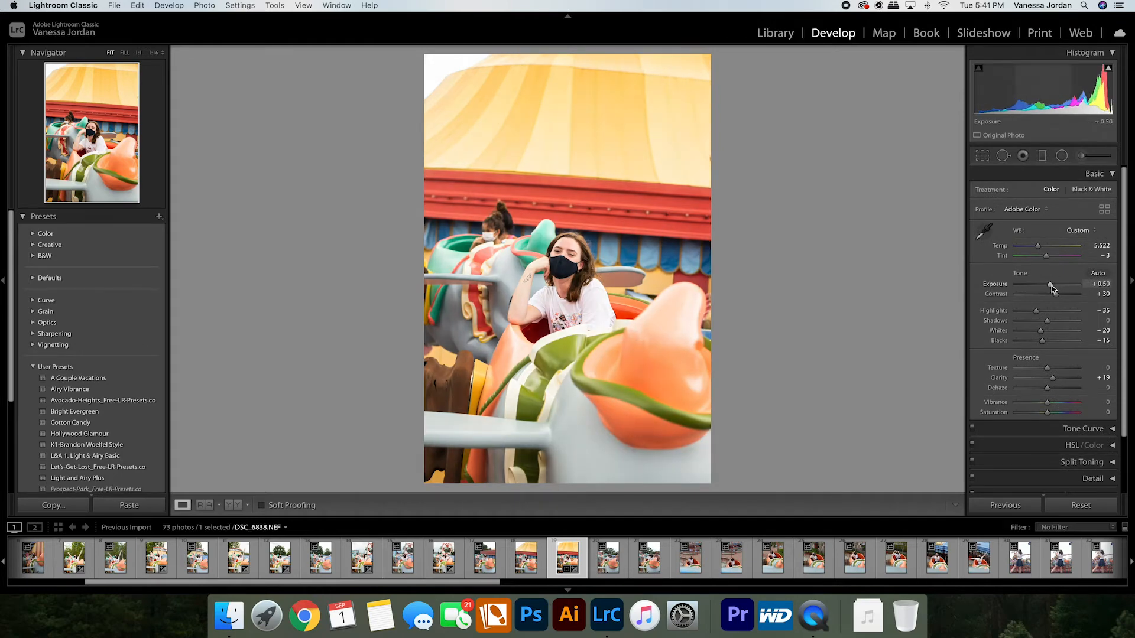
Paste the copied develop settings onto DSC_6841 and set its exposure to +0.55.
key("Right")
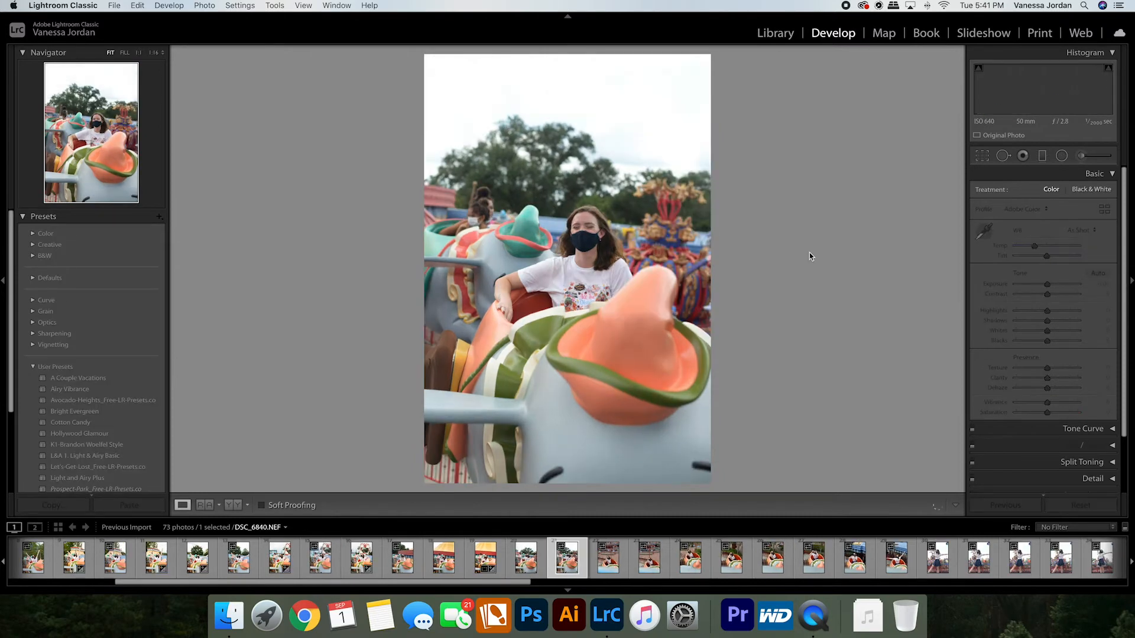
key("Right")
key("Right")
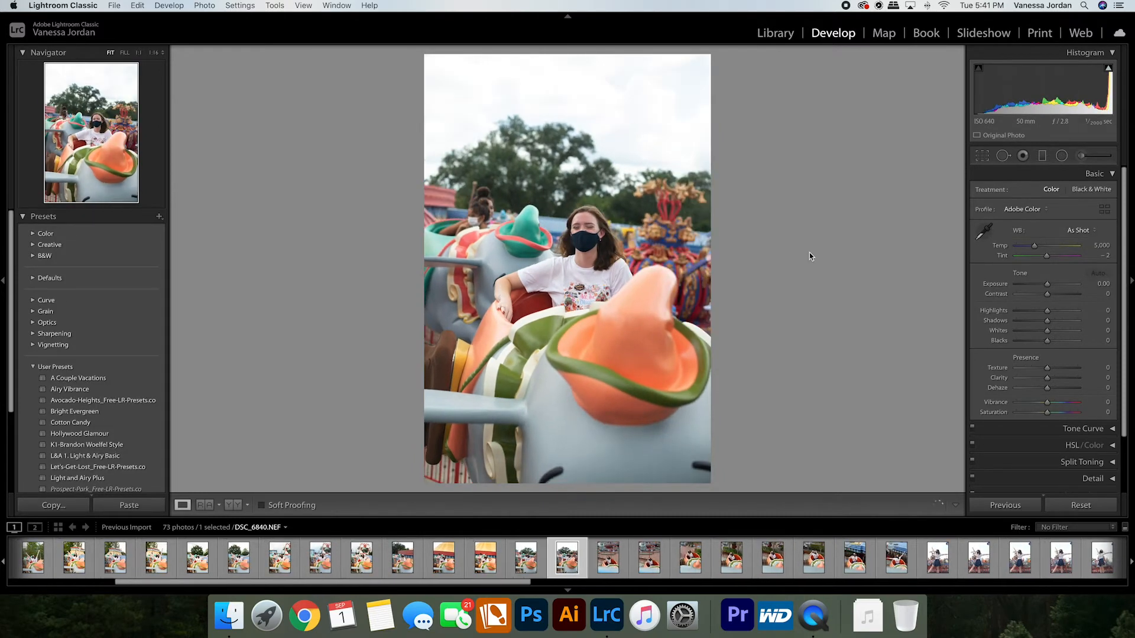
key("Right")
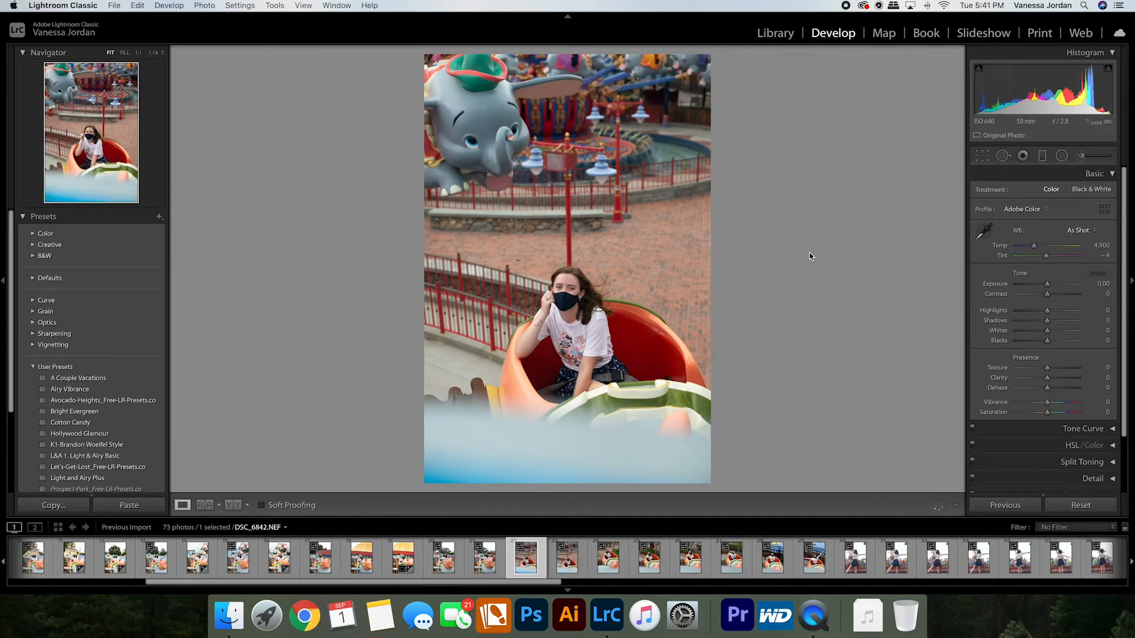
key("Left")
key("cmd+shift+v")
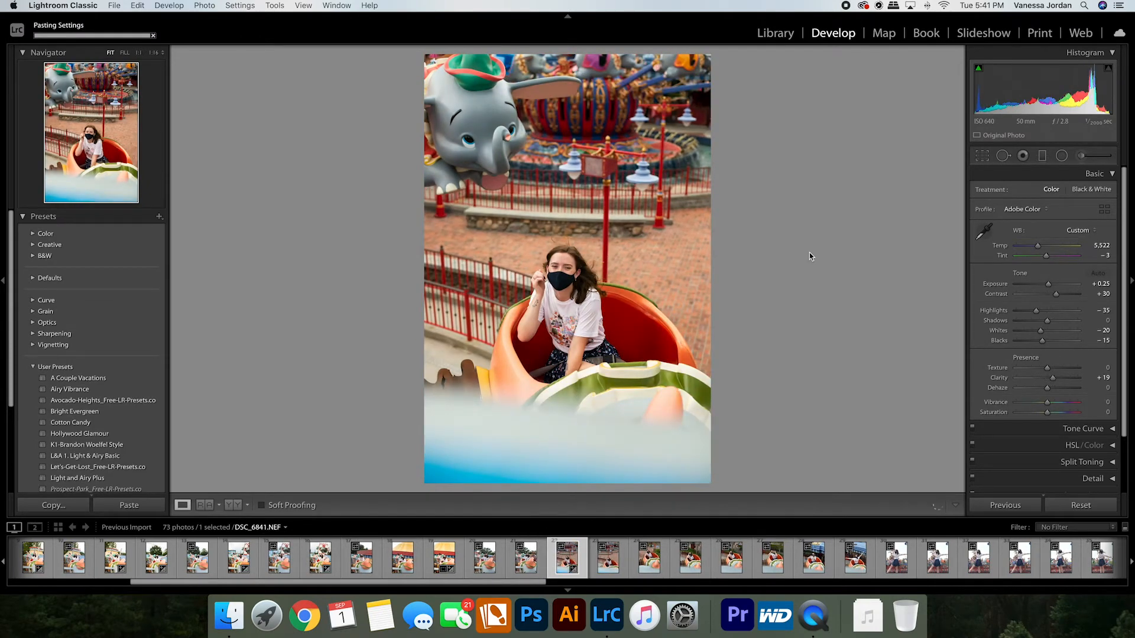
left_click_drag(1049, 284, 1051, 285)
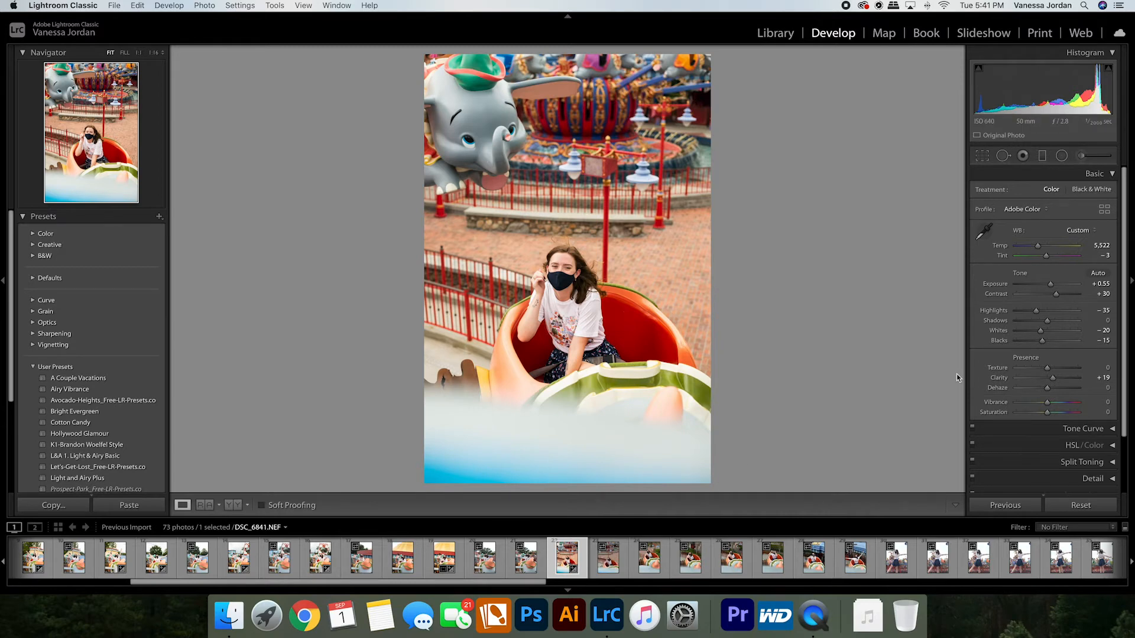
Copy the develop settings of DSC_6841, paste them onto DSC_6844 and set its exposure to +0.45.
key("super+shift+c")
key("Return")
key("Right")
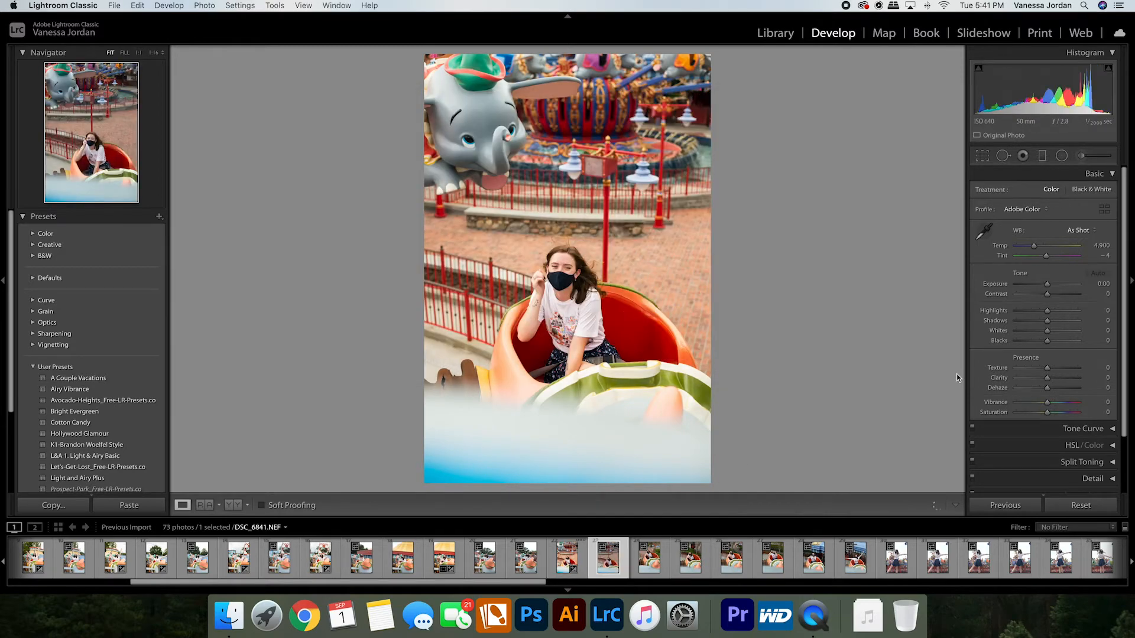
key("Right")
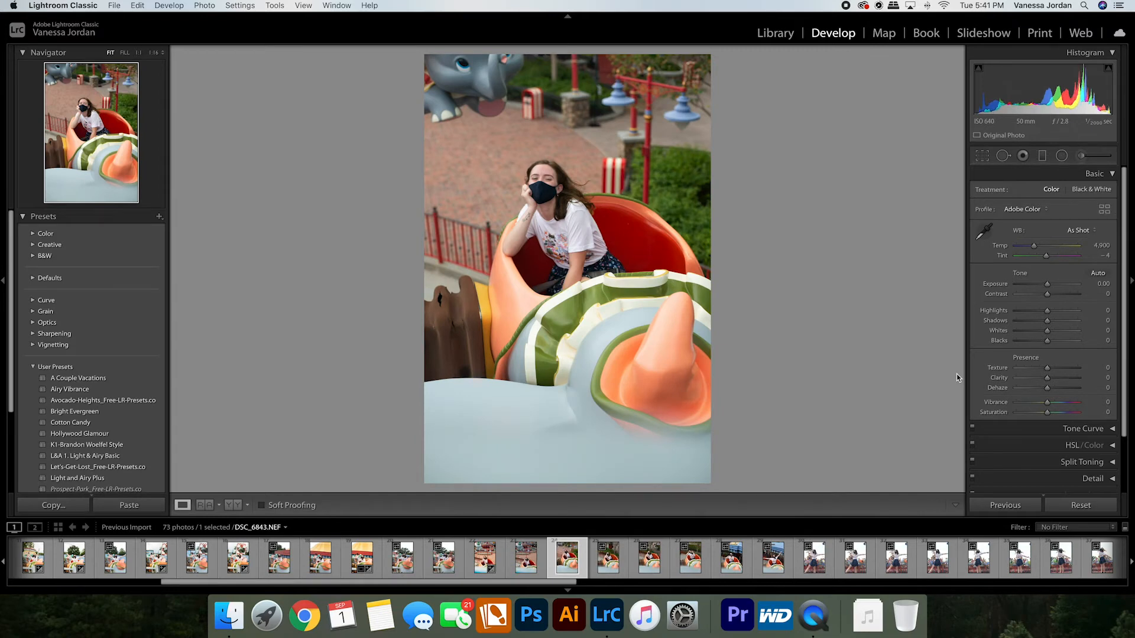
key("Right")
key("super+shift+v")
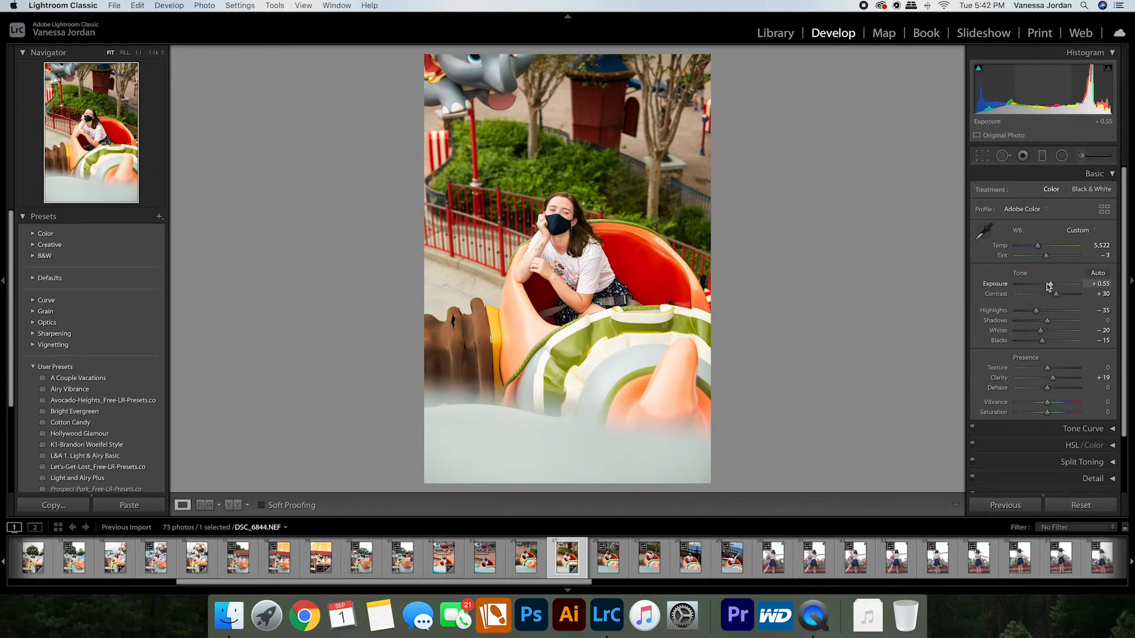
left_click_drag(1051, 285, 1048, 285)
Move ahead to DSC_6848 and paste the DSC_6841 develop settings onto it.
key("Right")
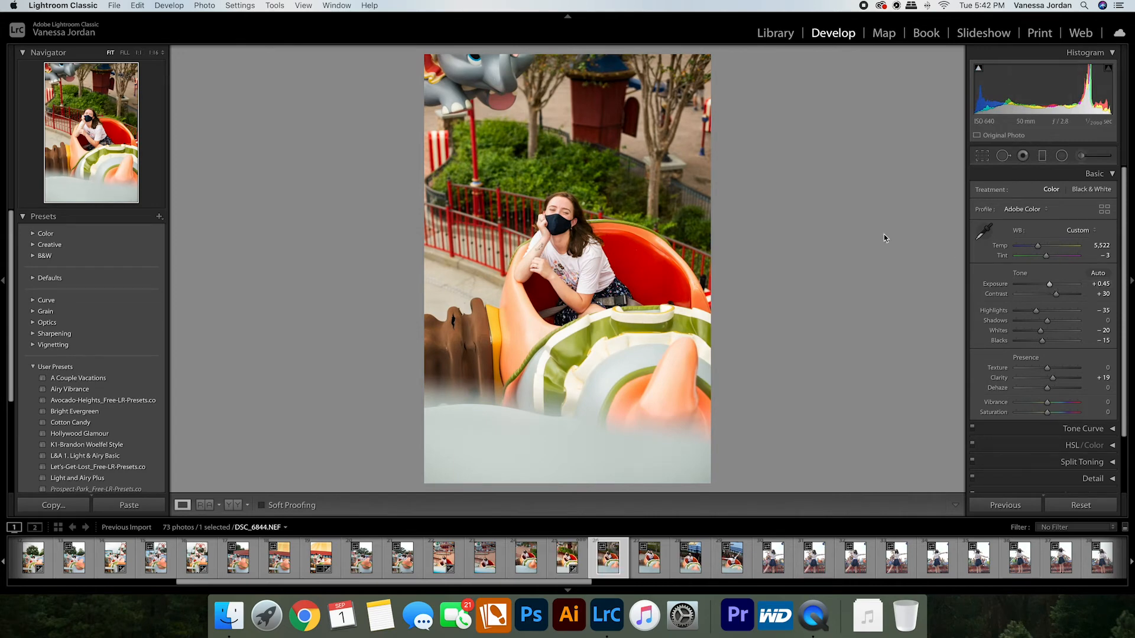
key("Right")
key("Right")
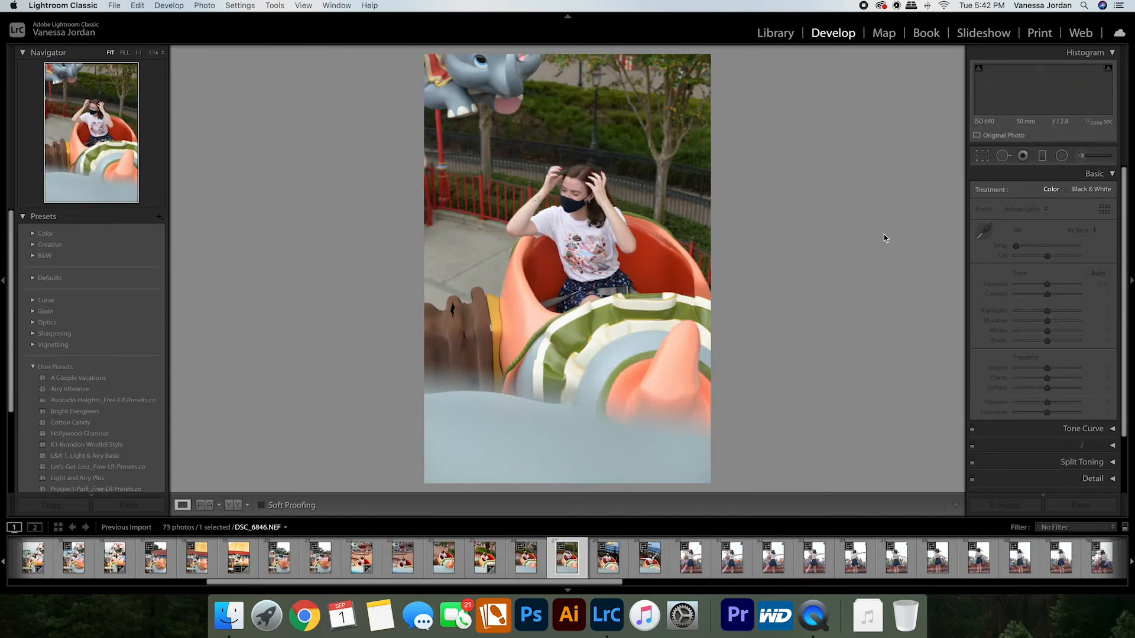
key("Right")
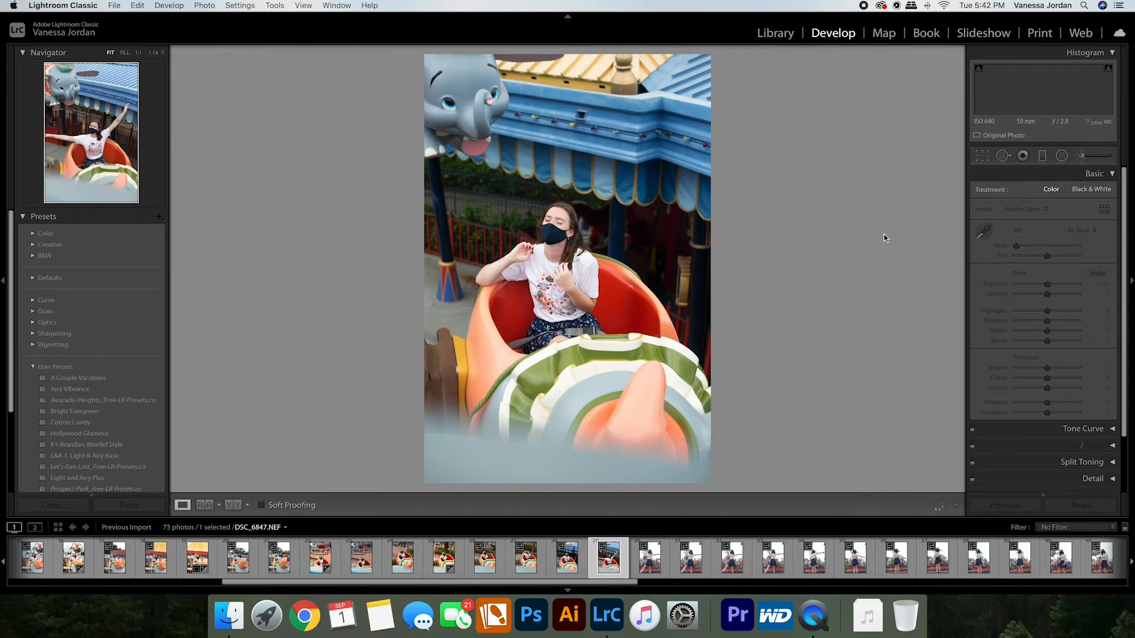
key("super+shift+v")
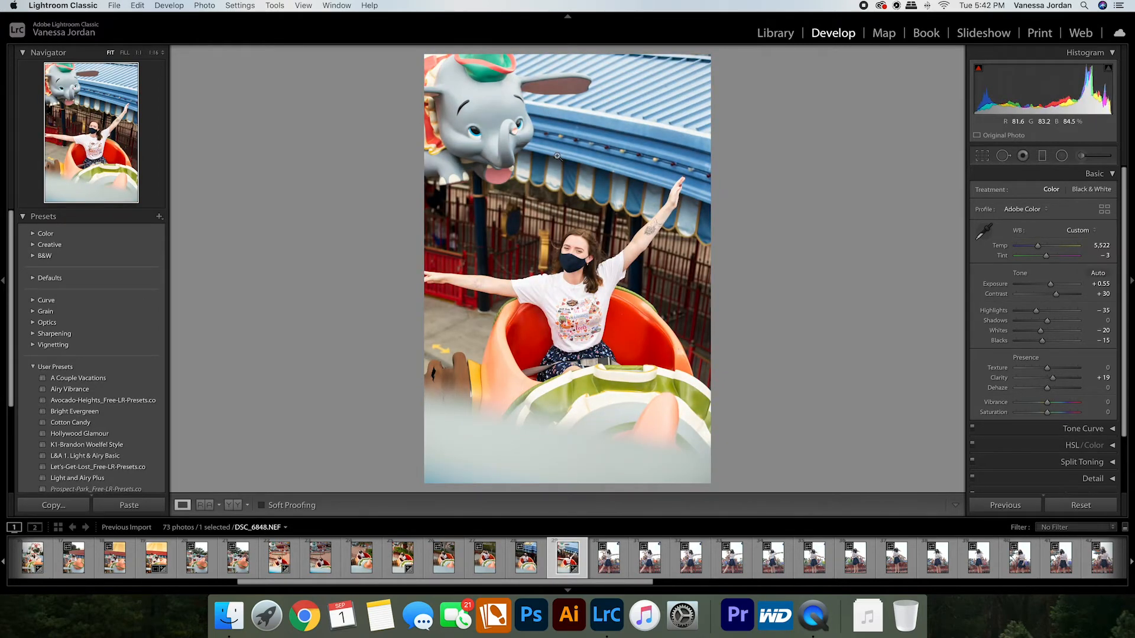
Paste the DSC_6841 develop settings onto DSC_6849 and DSC_6853, the standing poses in front of the ride.
key("Right")
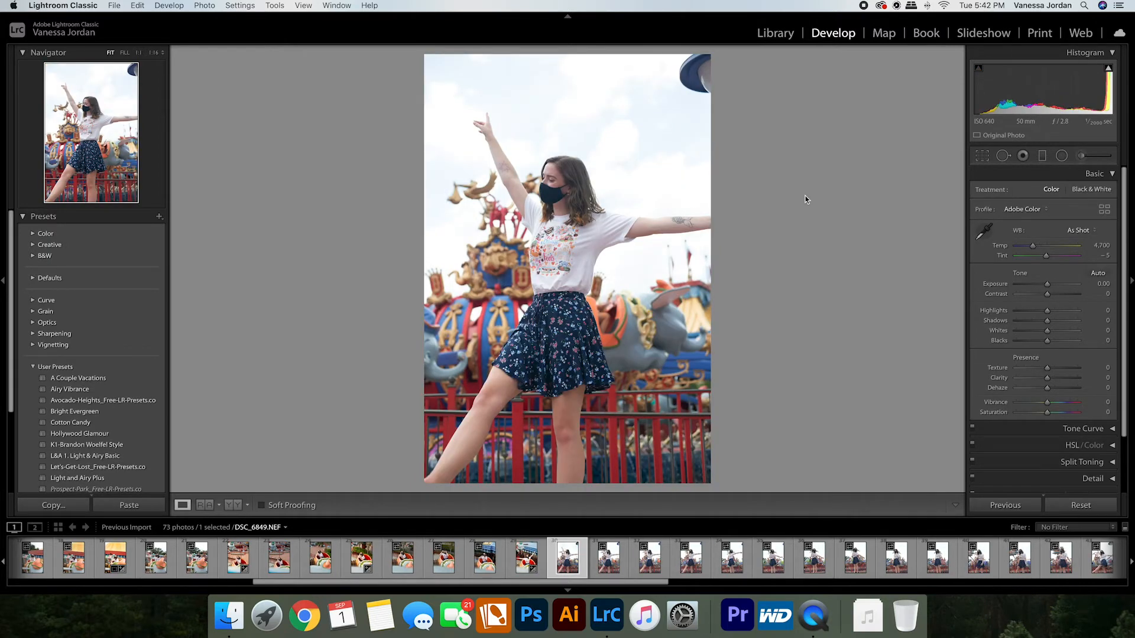
key("super+shift+v")
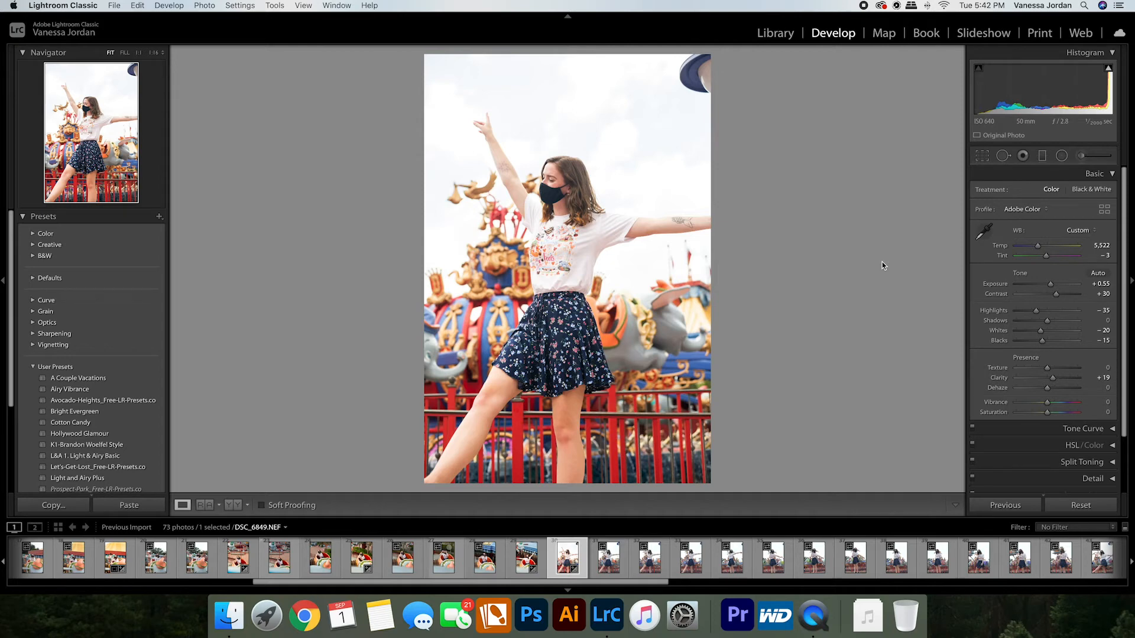
key("Right")
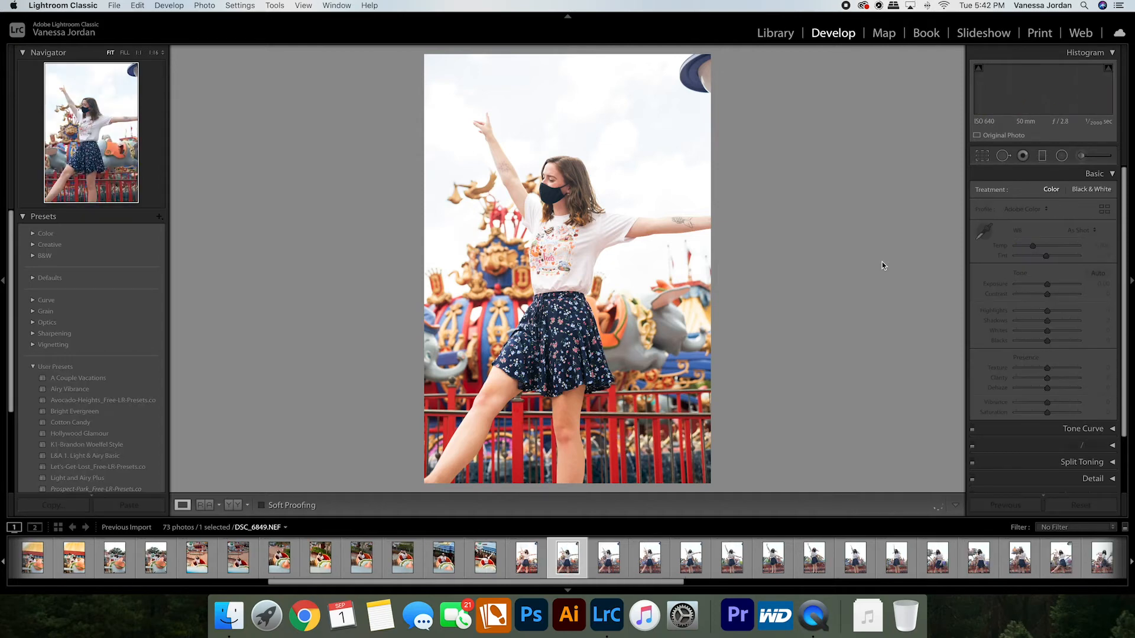
key("Right")
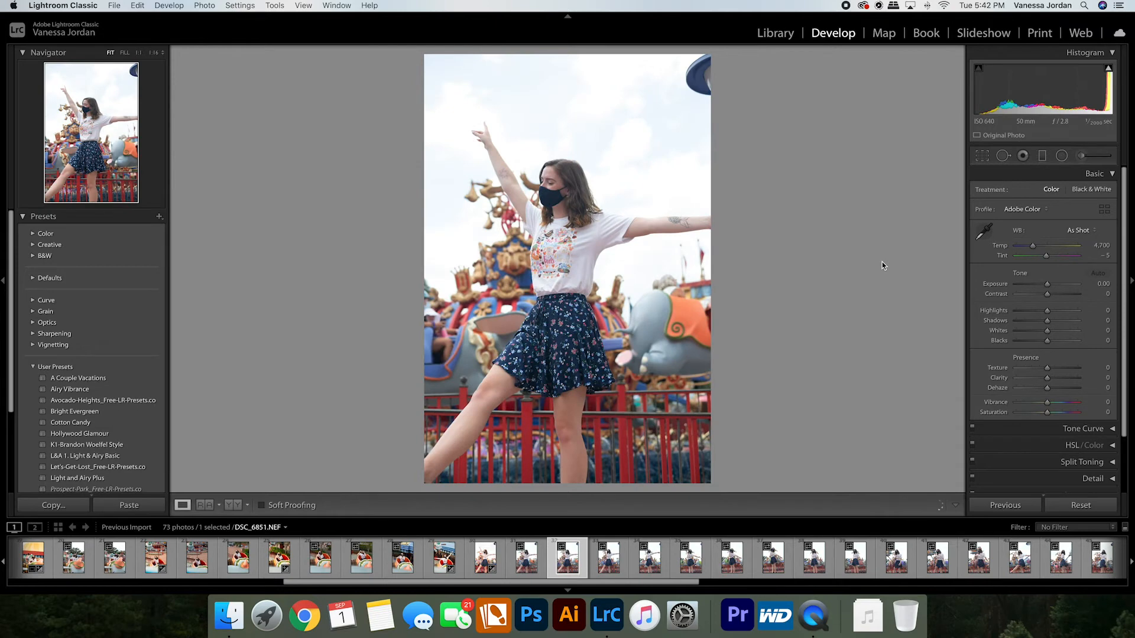
key("Right")
key("Right")
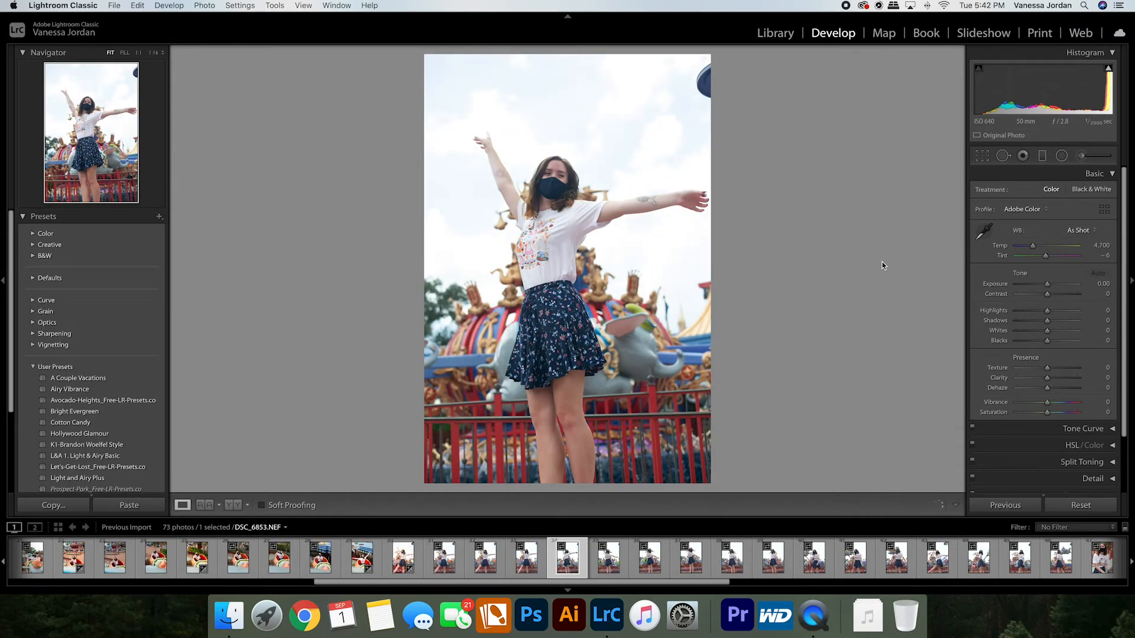
key("super+shift+v")
Compare the edited DSC_6849 with the similar unedited poses DSC_6850 to DSC_6852.
key("Left")
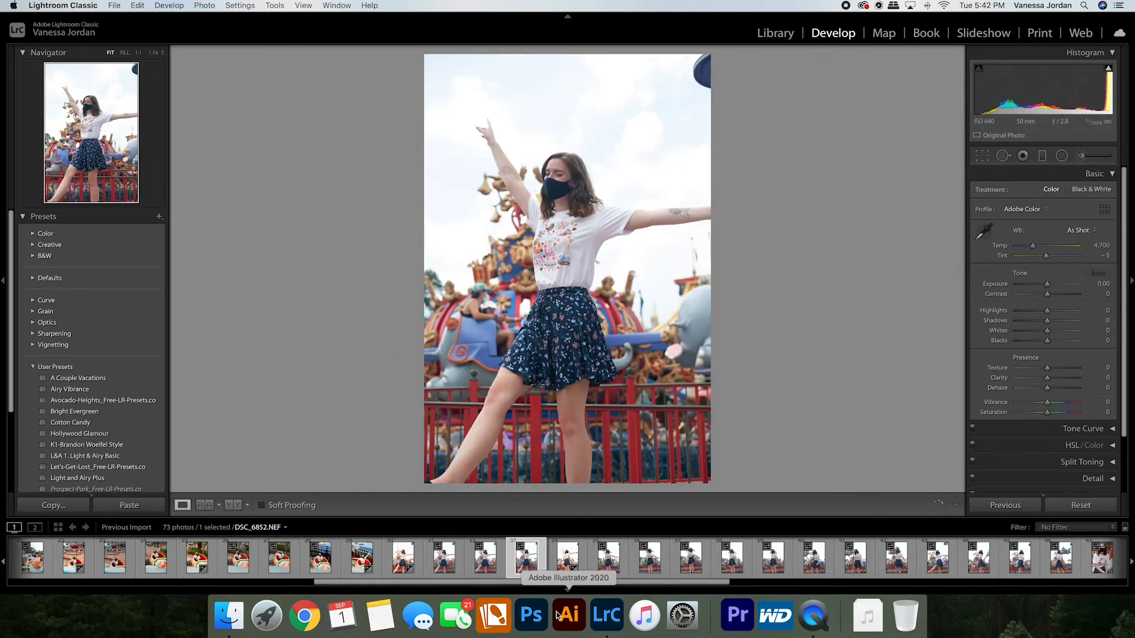
left_click(398, 566)
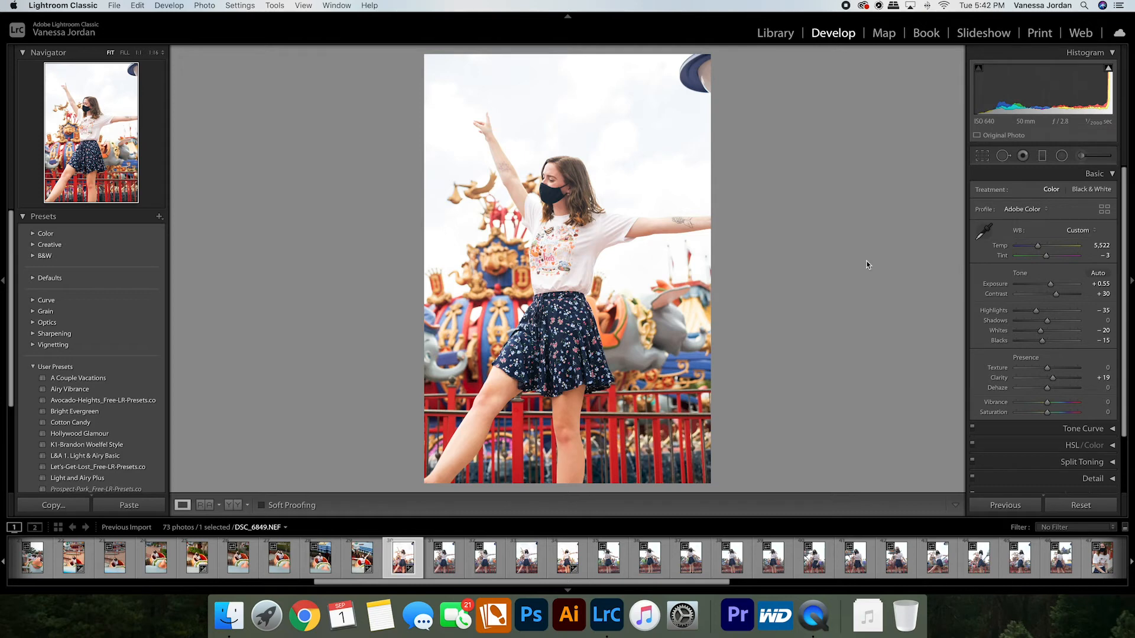
key("Right")
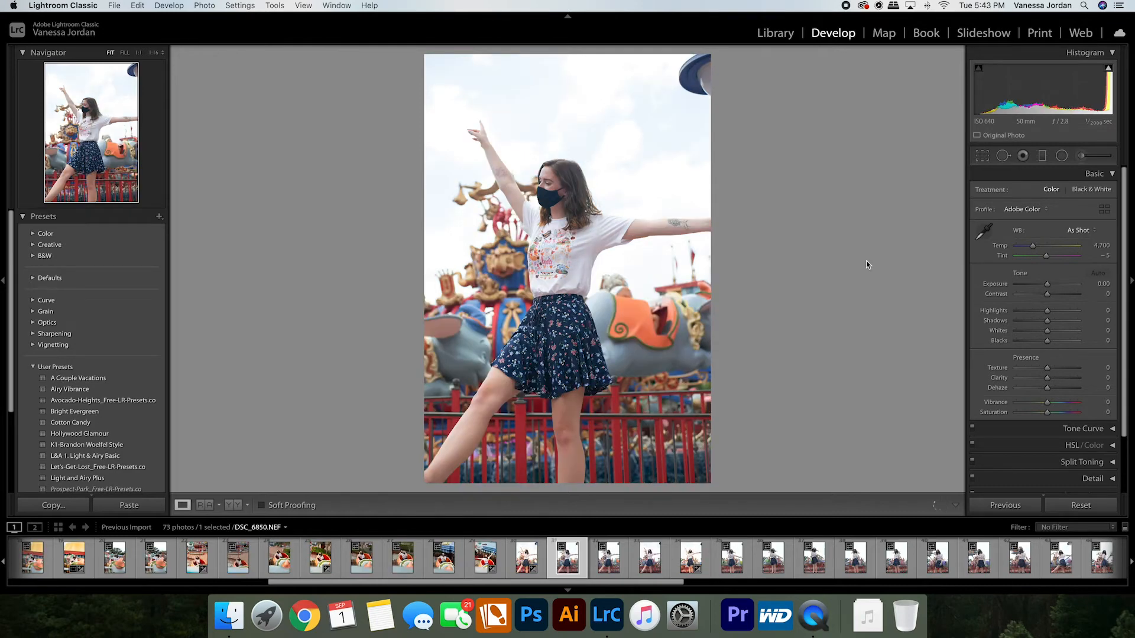
key("Left")
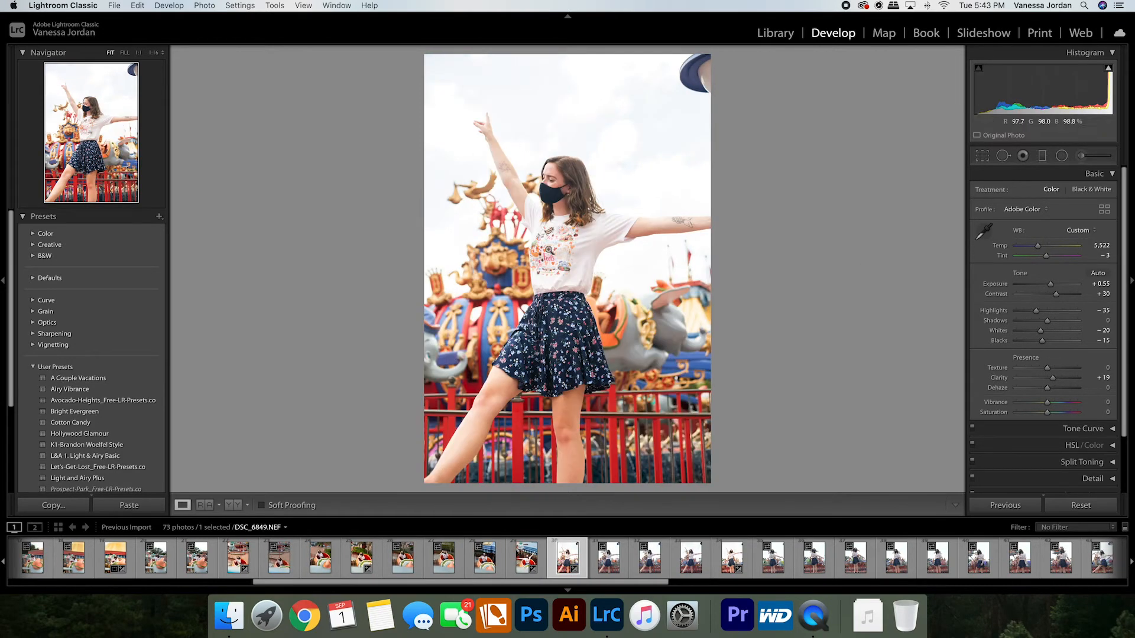
key("Right")
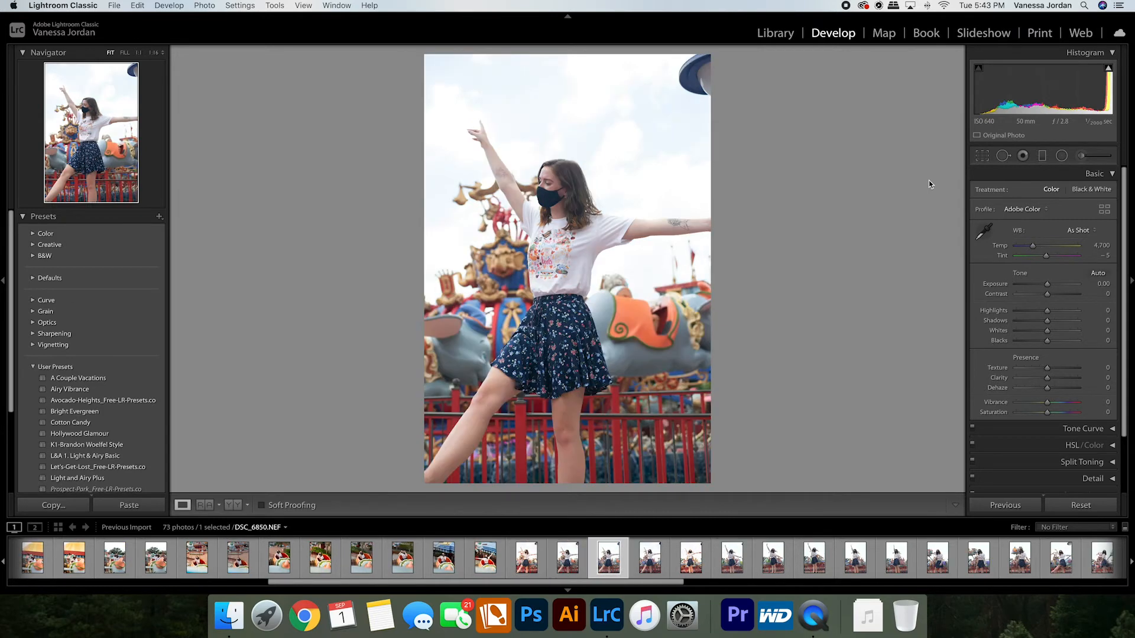
key("Right")
key("Right")
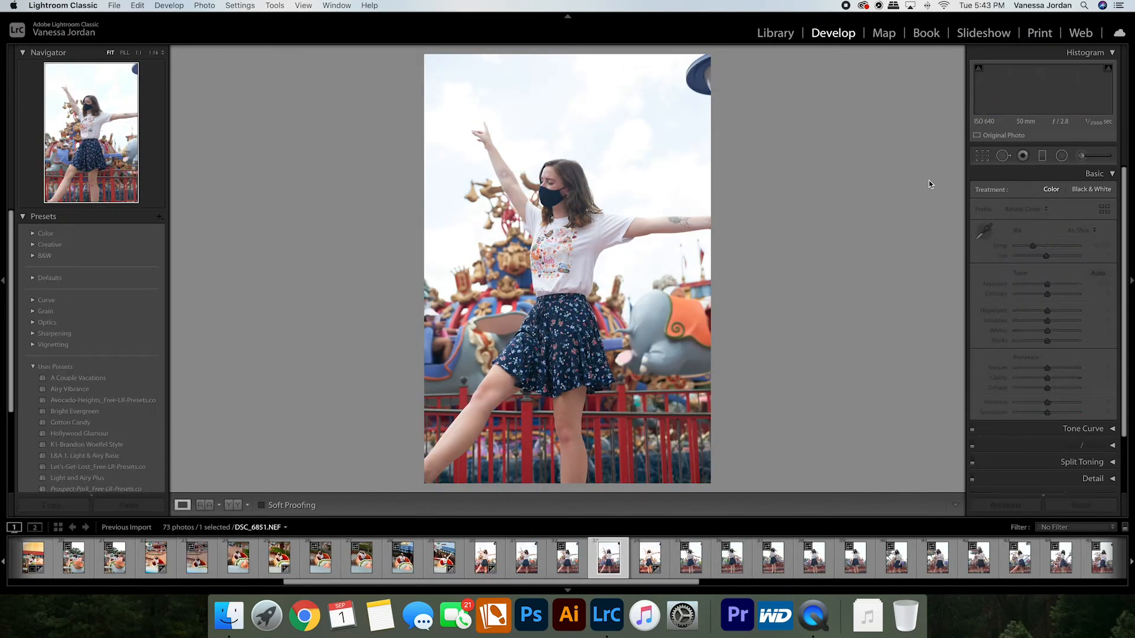
Paste the copied develop settings onto DSC_6854, the pose with one arm raised in front of the ride.
key("Right")
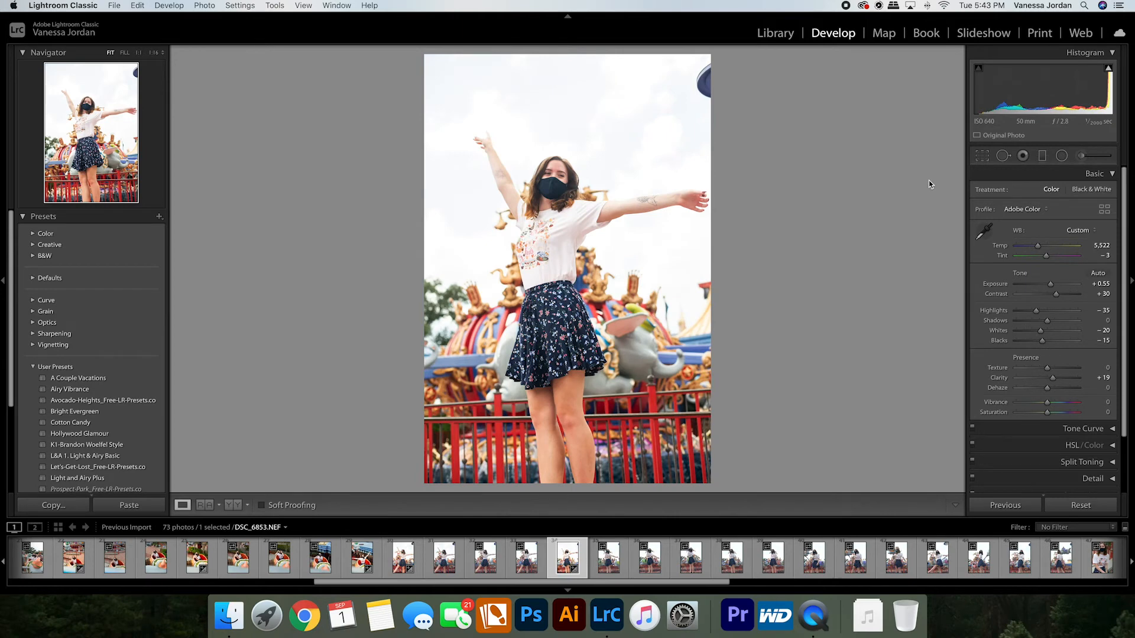
key("Right")
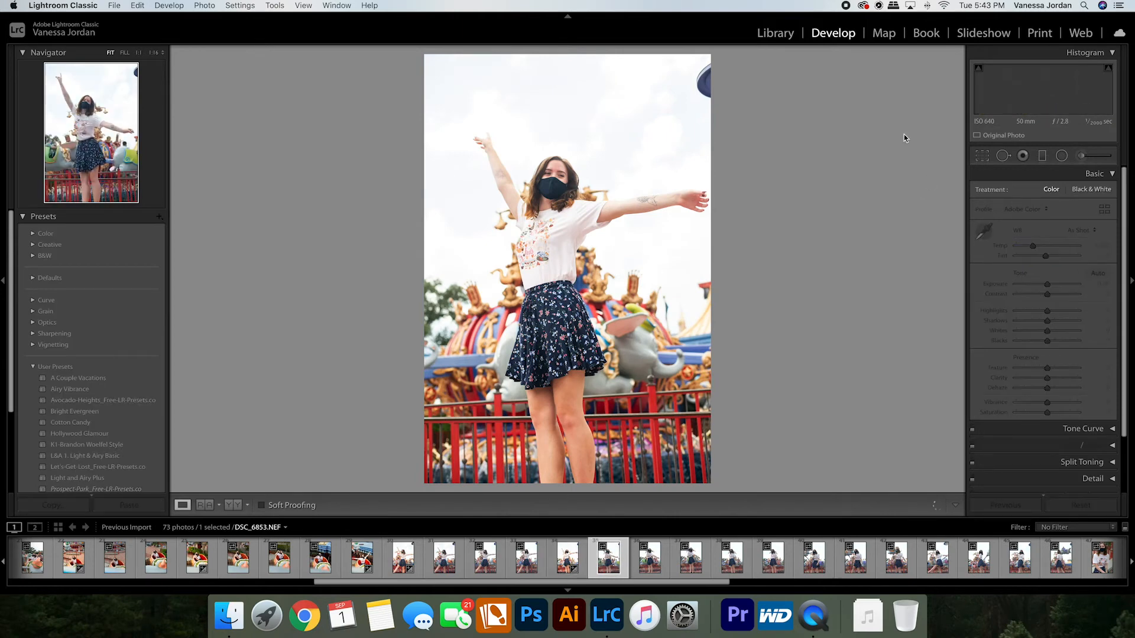
key("super+shift+v")
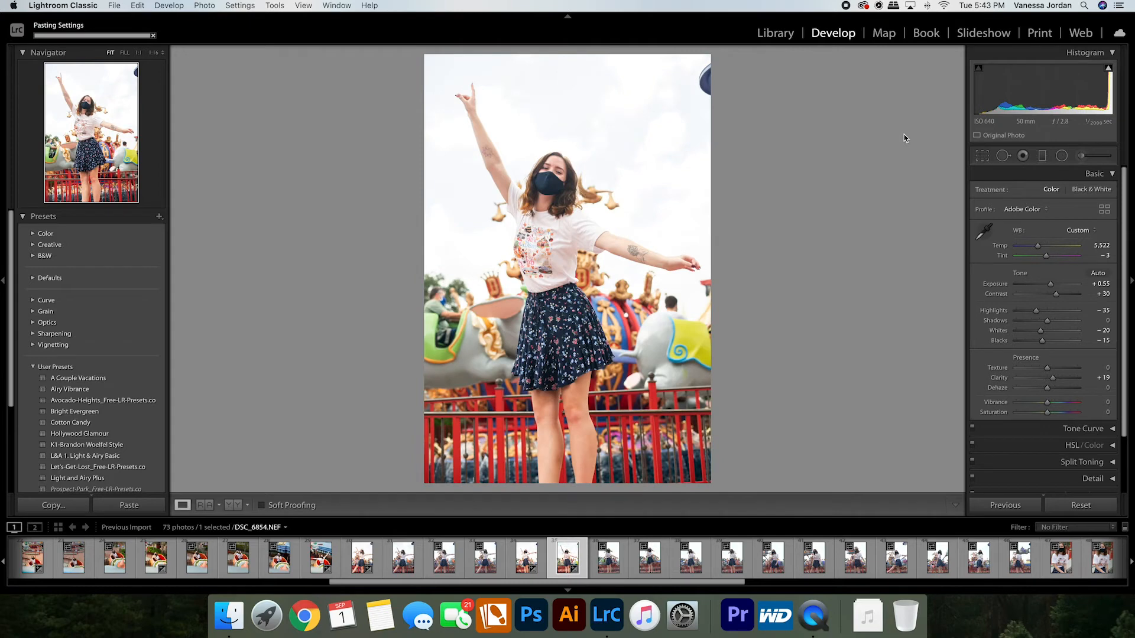
Paste the copied develop settings onto DSC_6857 and straighten the photo with a crop angle of 1.89.
key("Right")
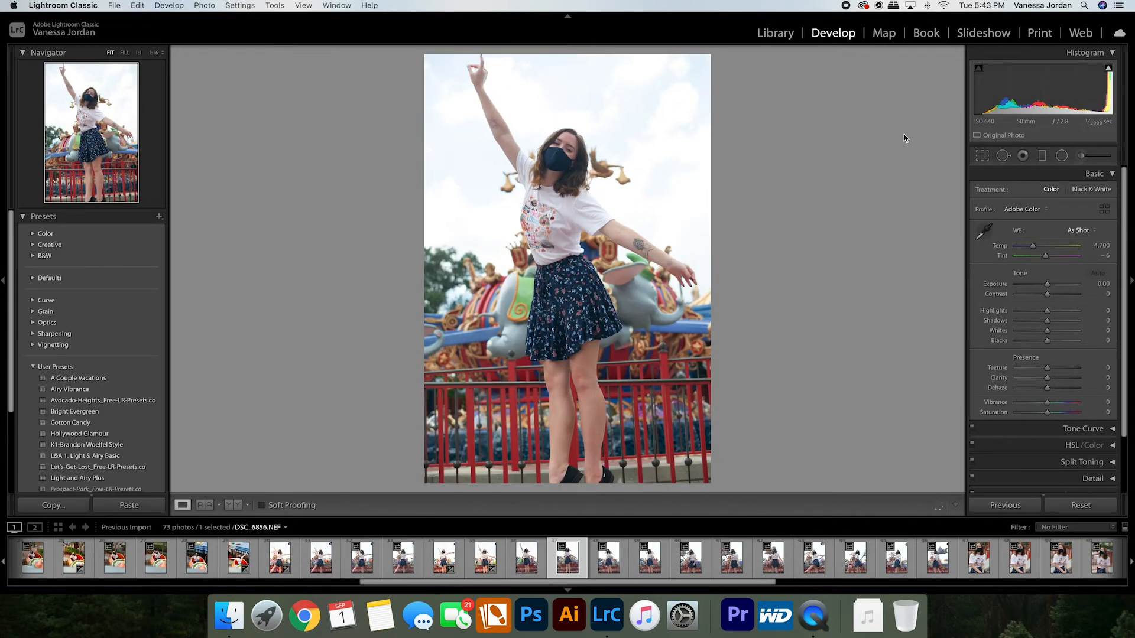
key("Right")
key("super+shift+v")
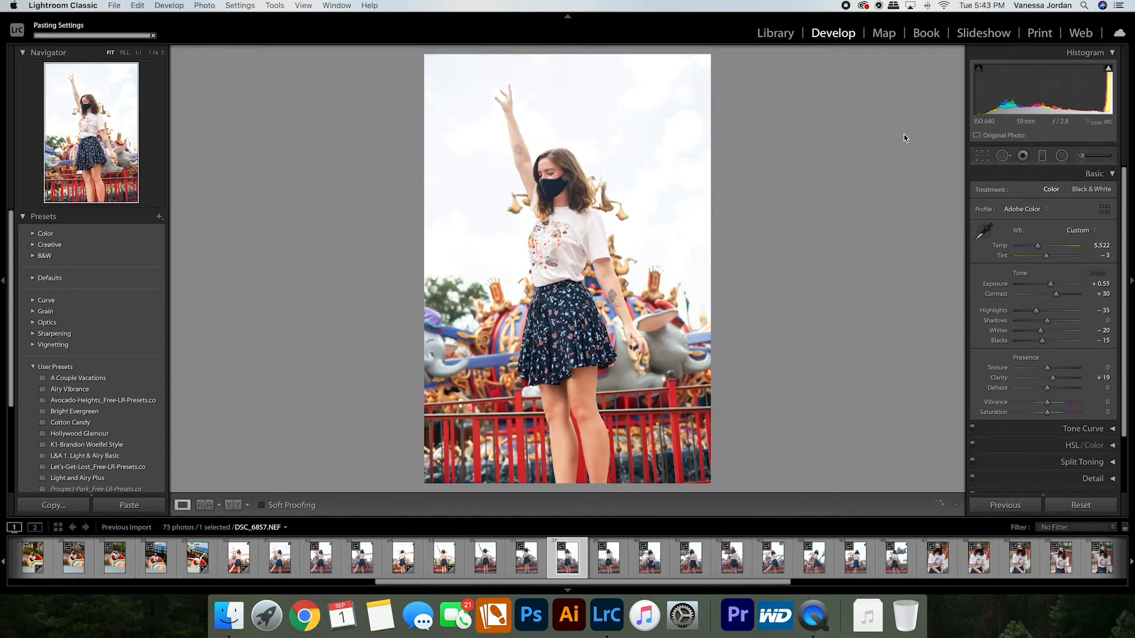
key("r")
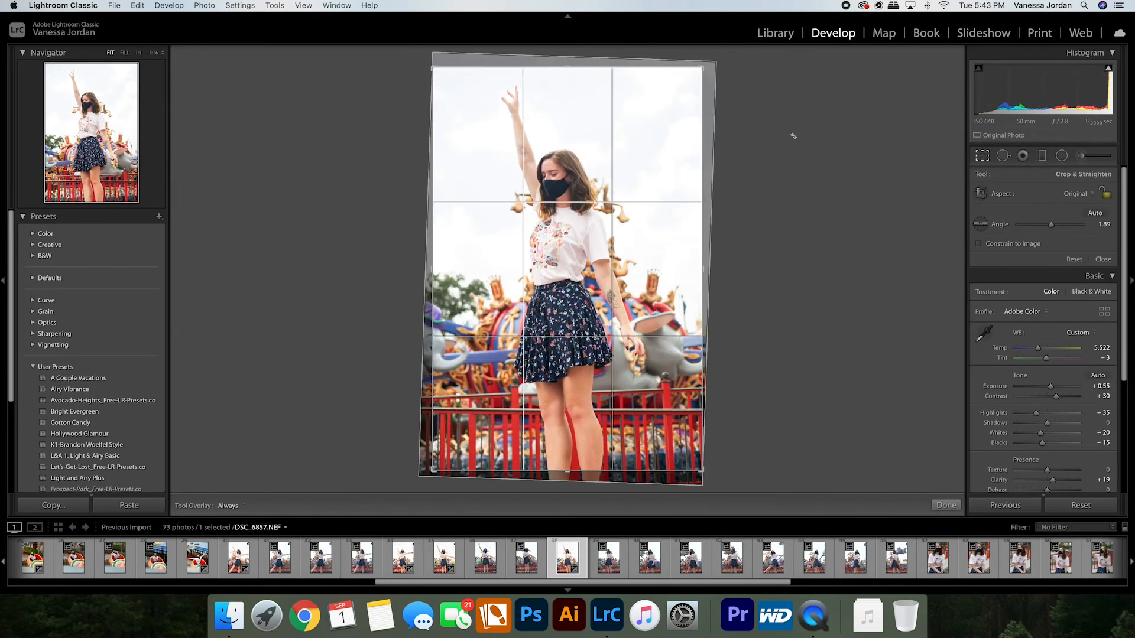
key("Return")
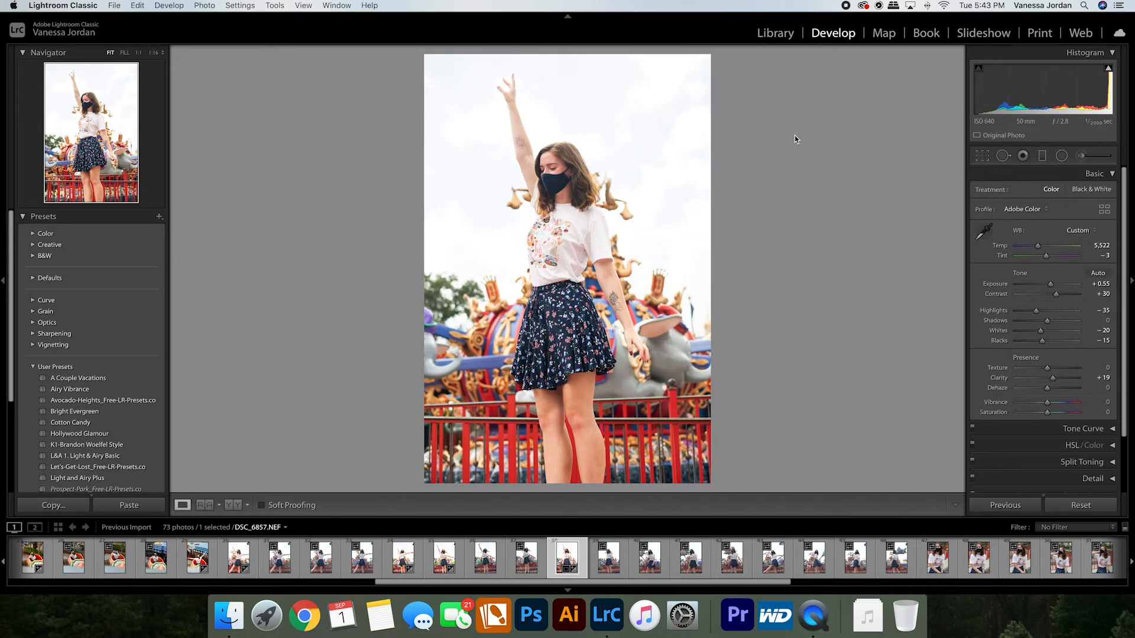
Paste the copied develop settings onto DSC_6860 and straighten it with a crop angle of about 1.61.
key("Right")
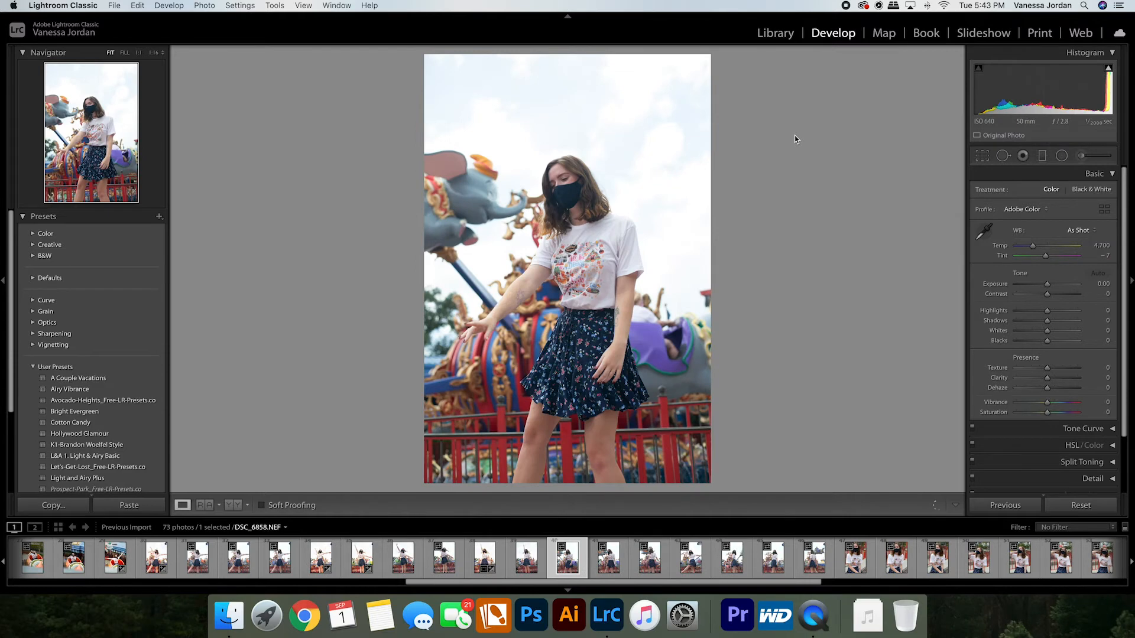
key("Right")
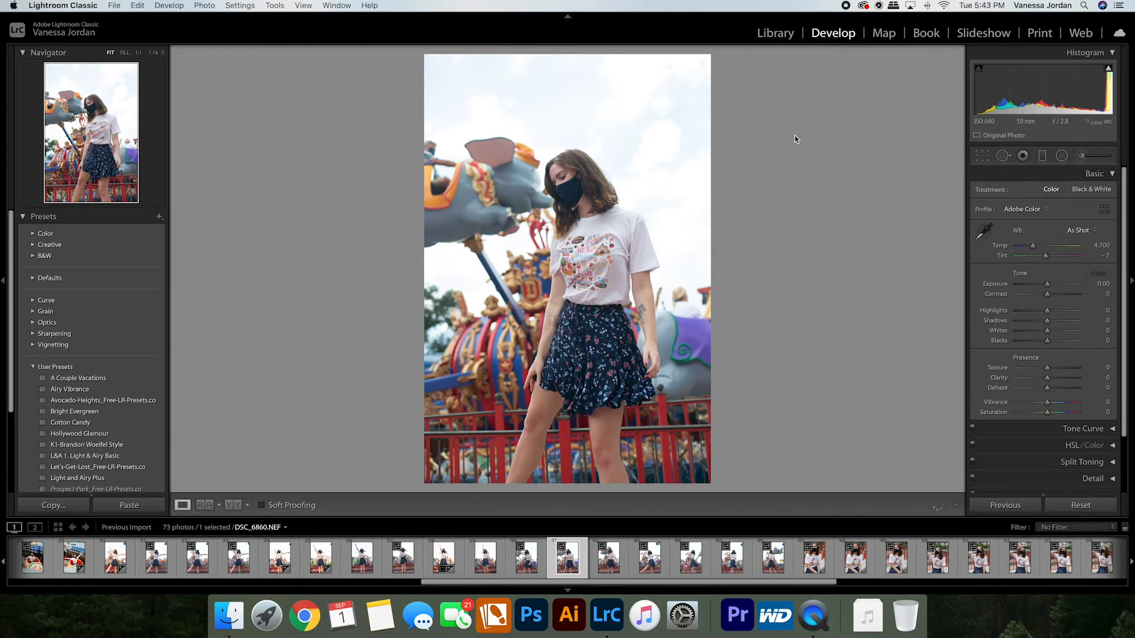
key("Right")
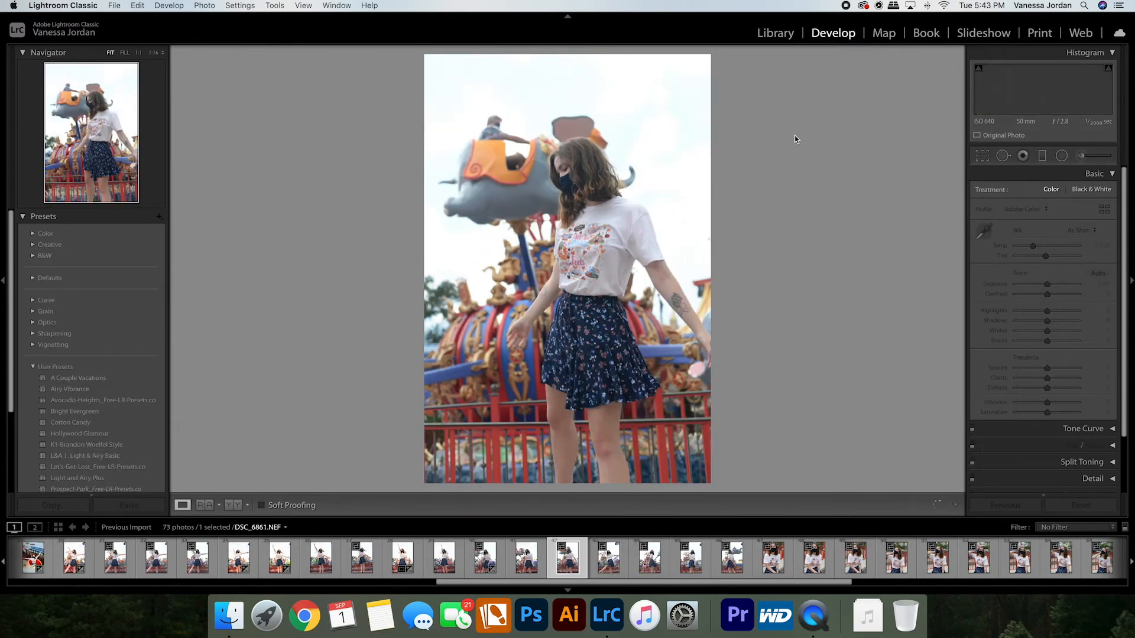
key("Left")
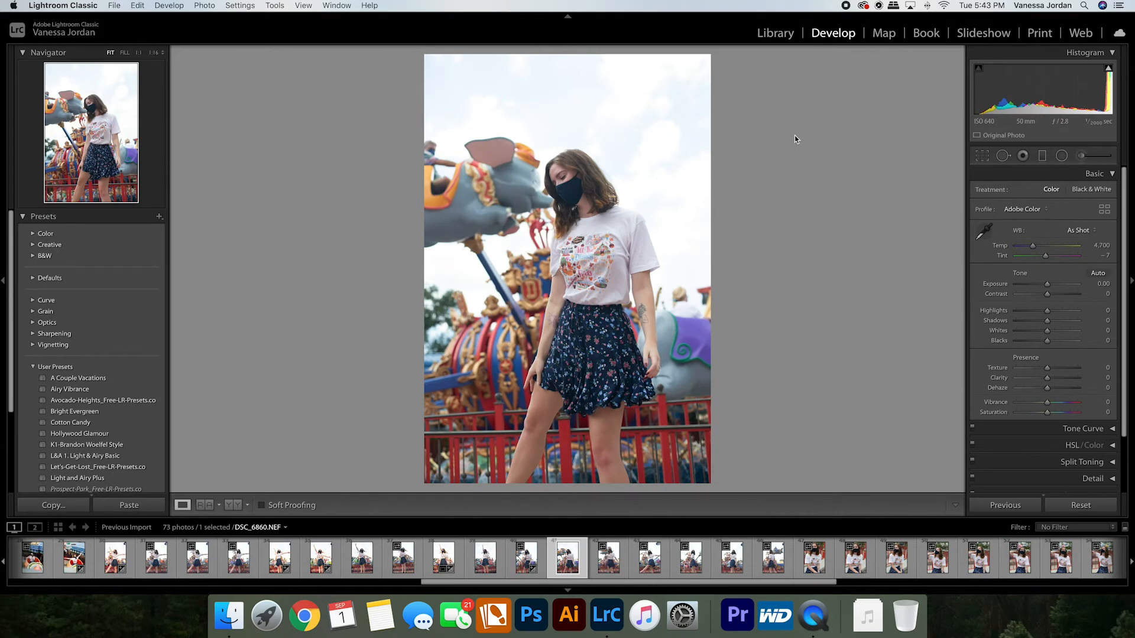
key("super+shift+v")
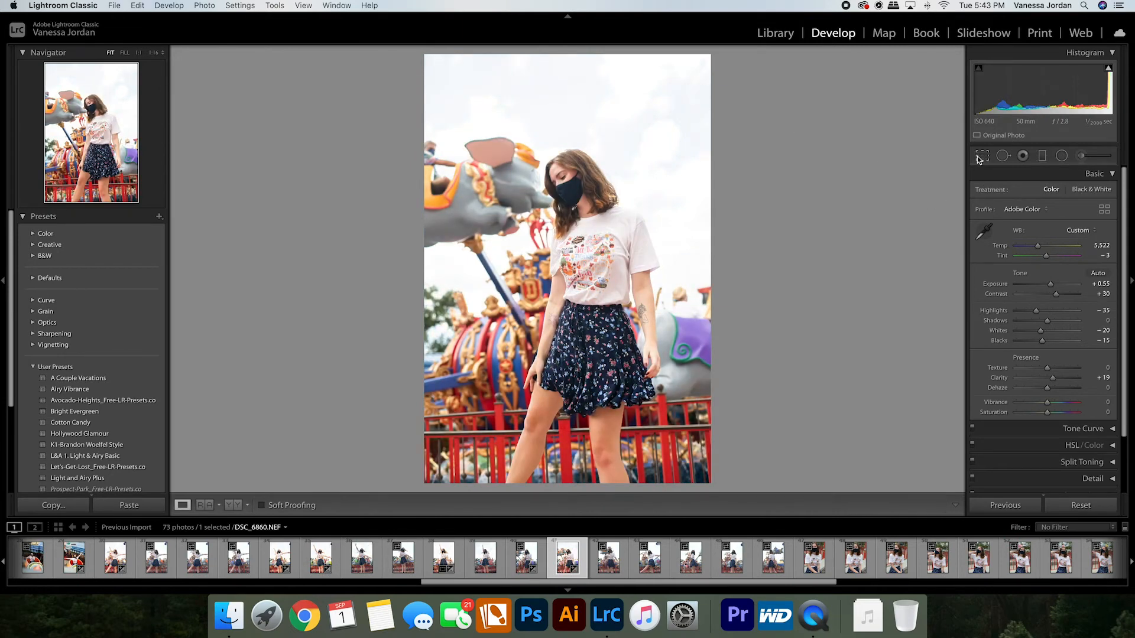
left_click(982, 156)
left_click_drag(752, 109, 760, 116)
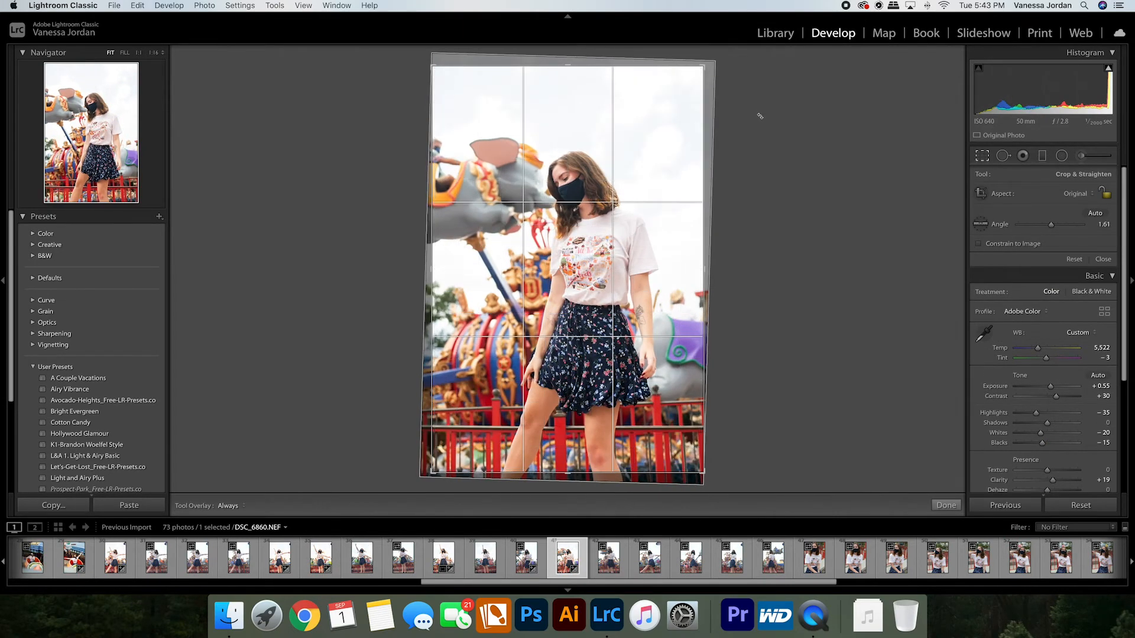
key("Return")
Compare the edited DSC_6857 with the similar unedited raised-arm pose in DSC_6858.
key("Left")
key("Left")
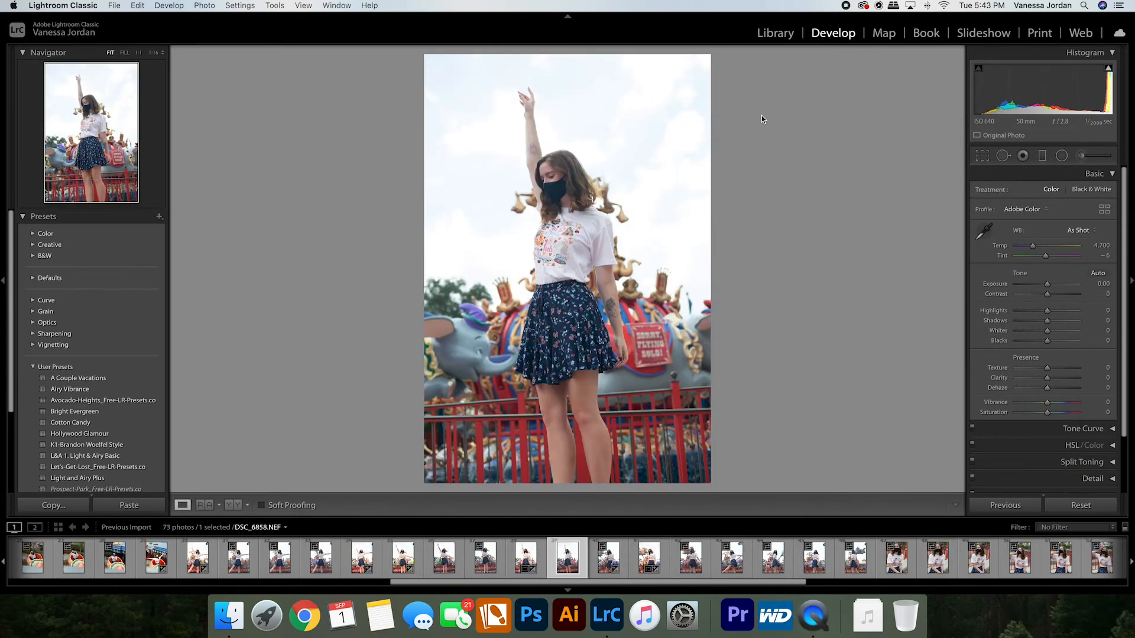
key("Right")
key("Left")
key("Left")
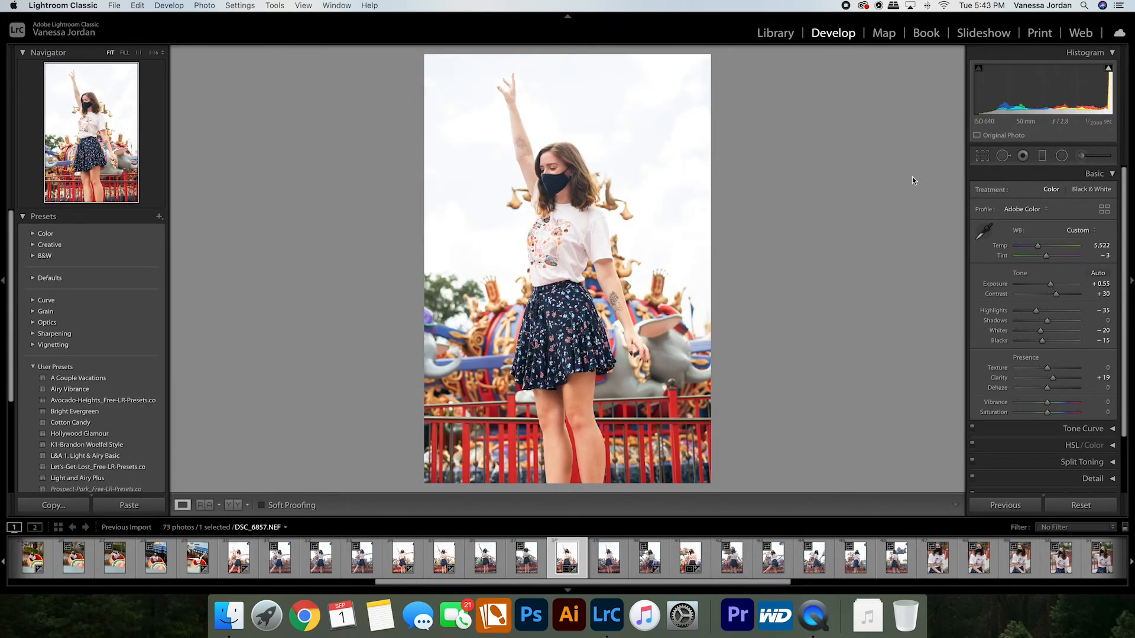
key("Right")
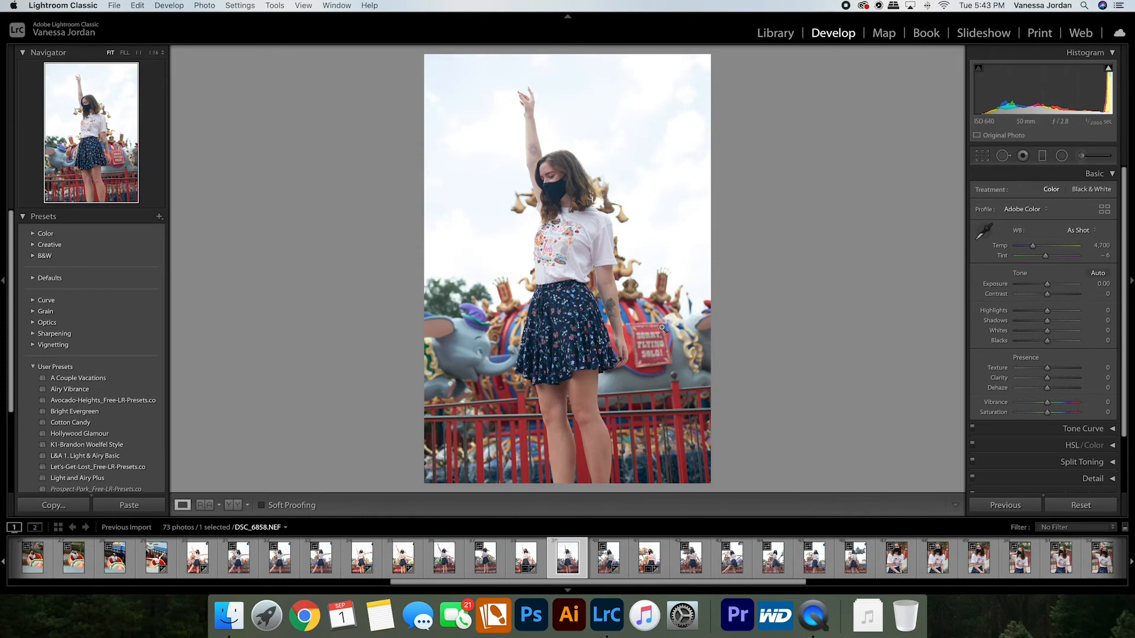
key("Left")
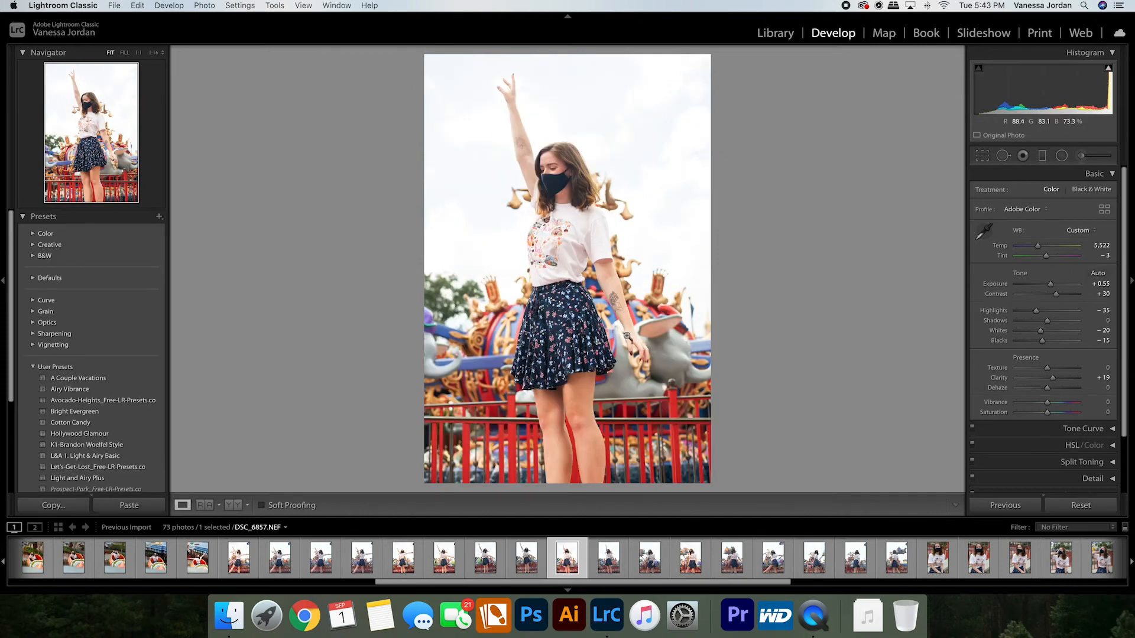
key("Right")
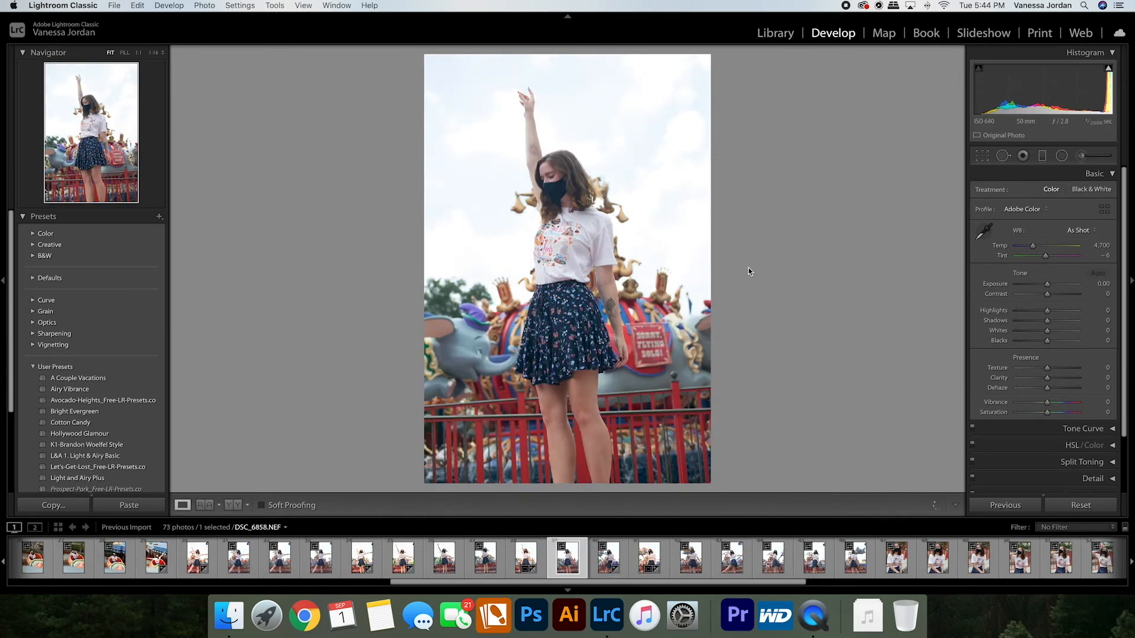
Paste the copied develop settings onto DSC_6863, the pose with one leg extended, and straighten its crop.
key("Right")
key("Right")
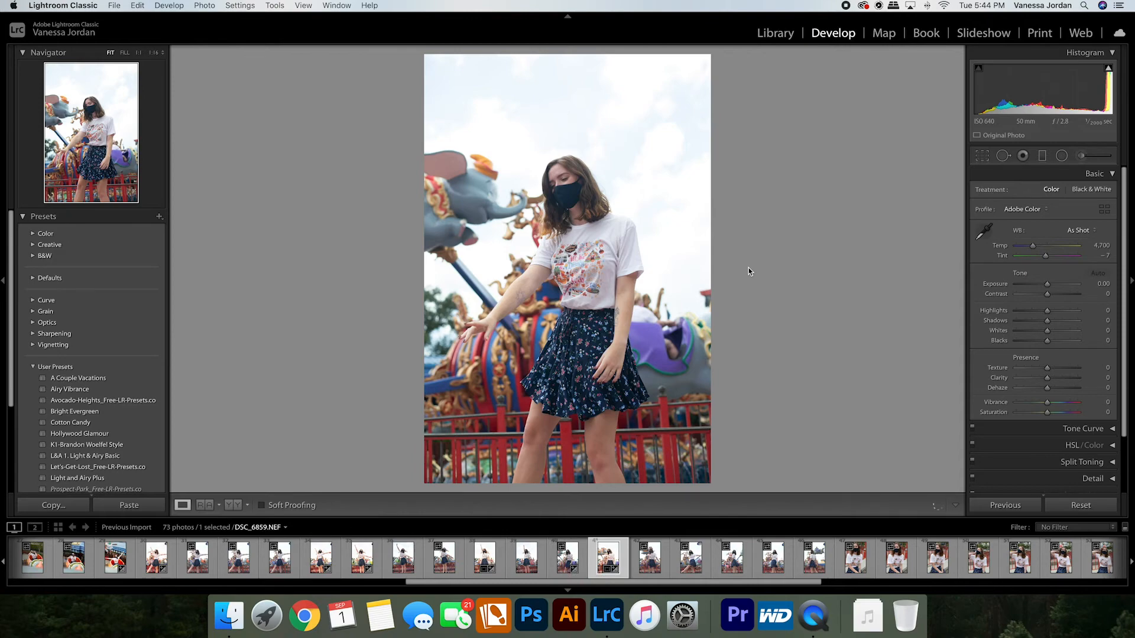
key("Right")
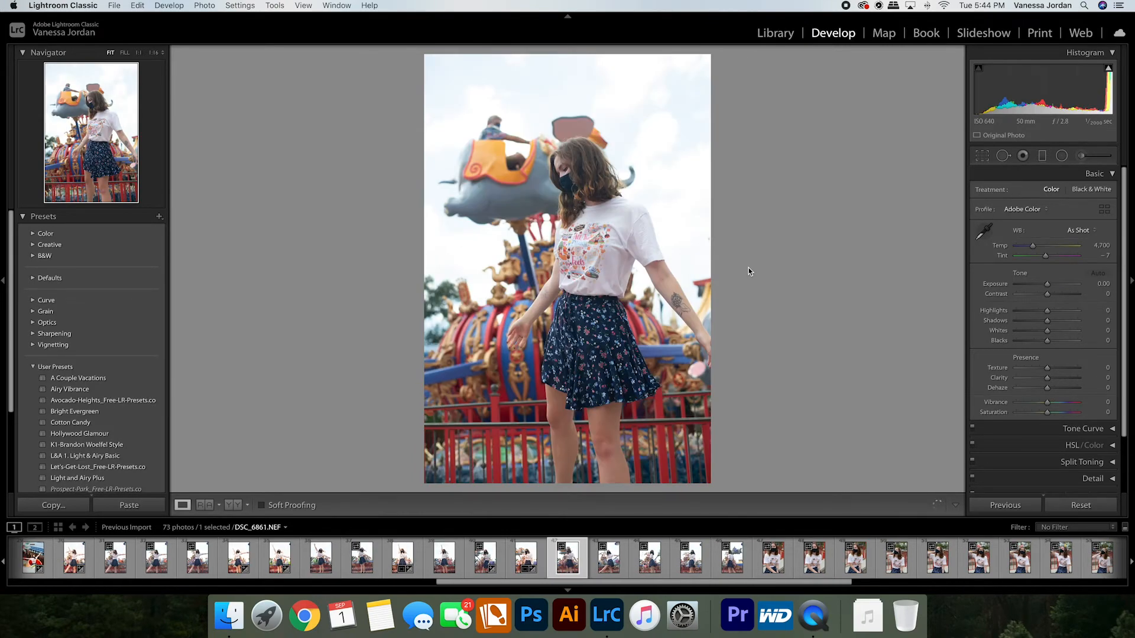
key("Right")
key("Right")
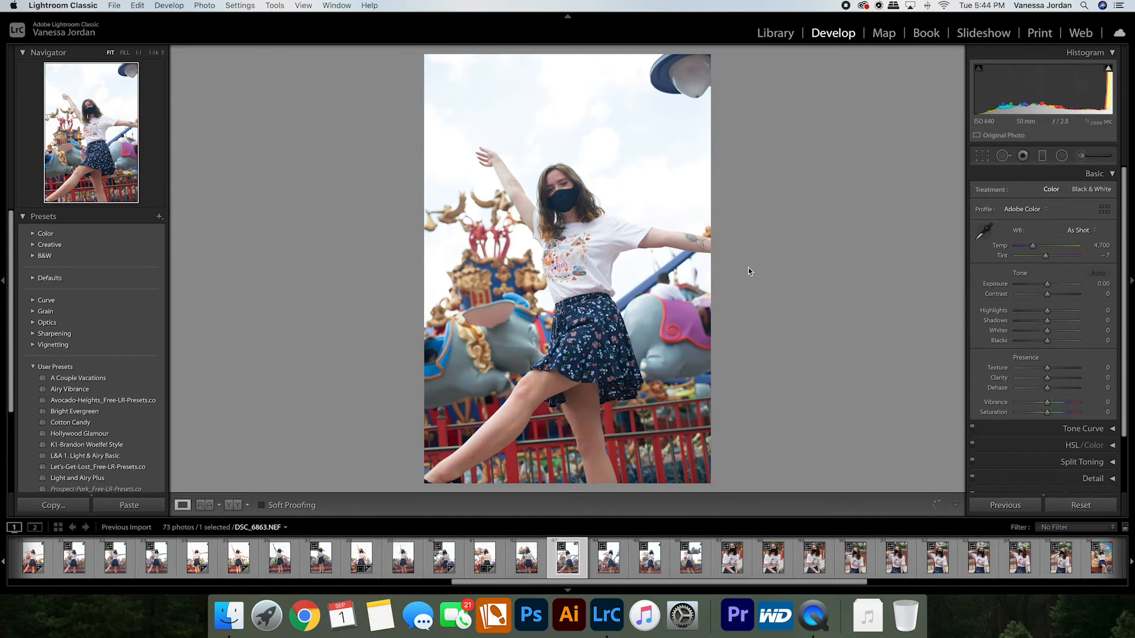
key("super+shift+v")
key("r")
mouse_move(836, 136)
left_mouse_down()
mouse_move(800, 142)
mouse_move(821, 147)
left_mouse_up()
key("Return")
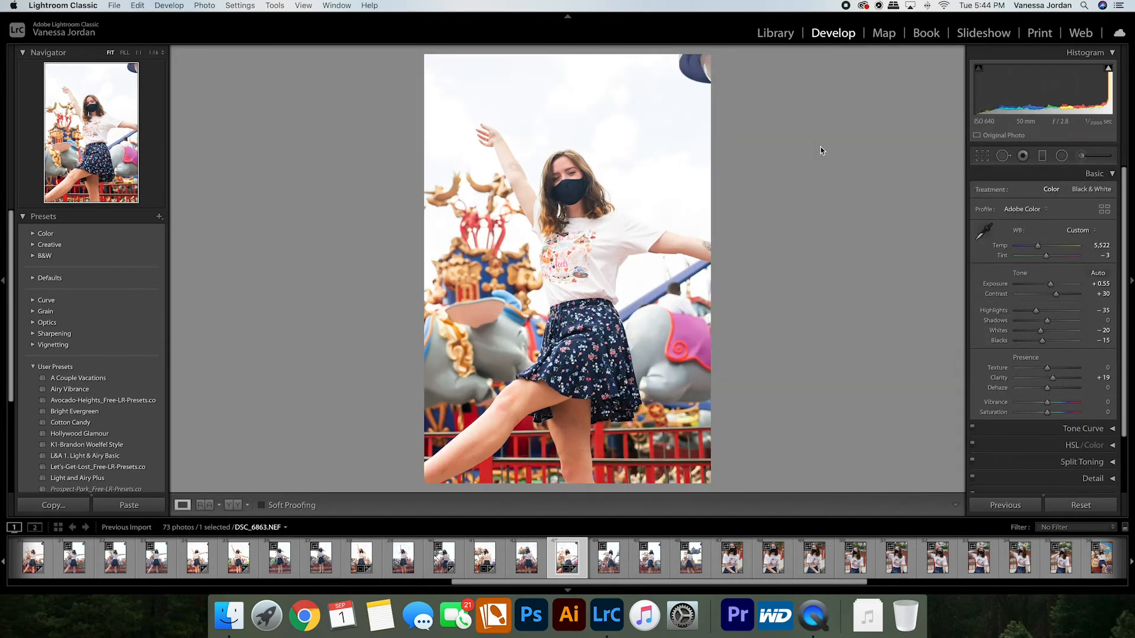
Skip DSC_6864 and paste the copied develop settings onto DSC_6865.
key("Right")
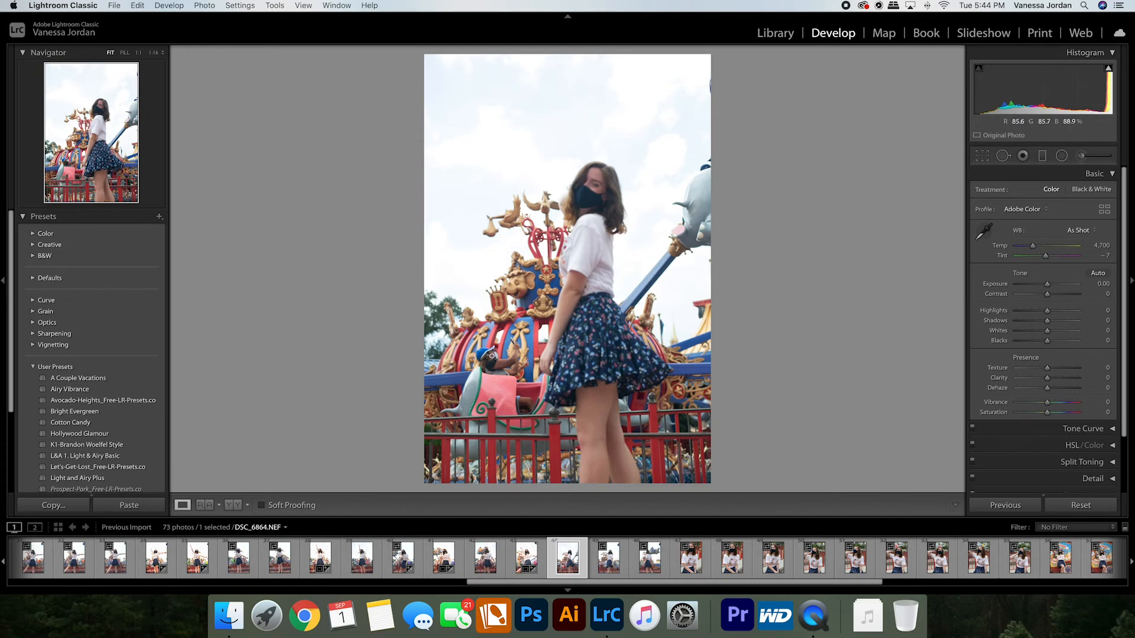
key("Right")
key("Right")
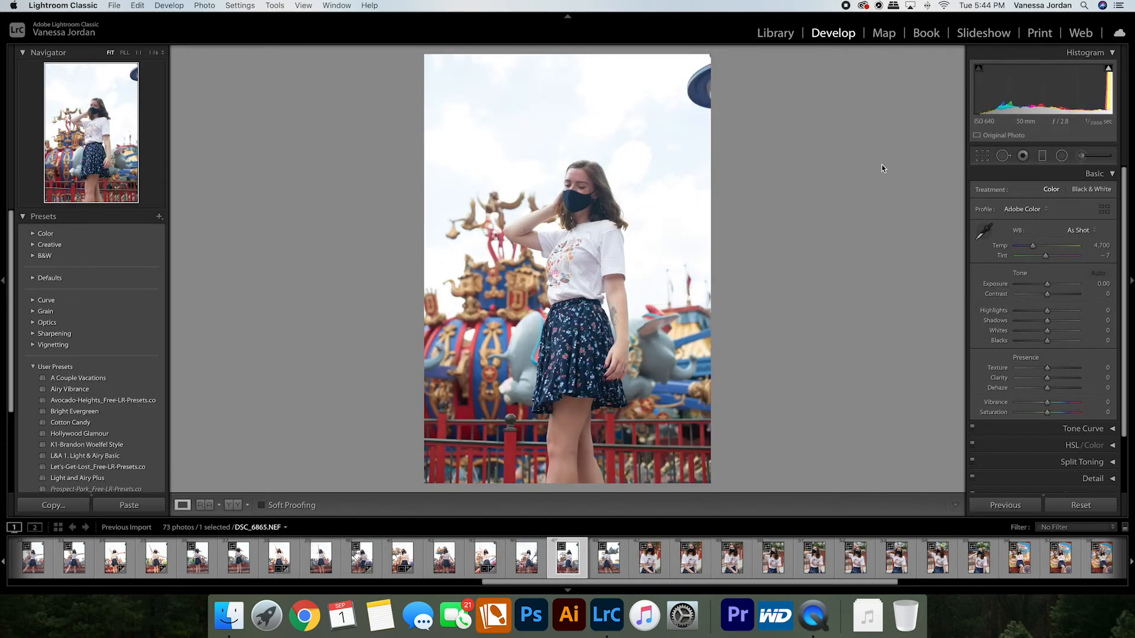
key("super+shift+v")
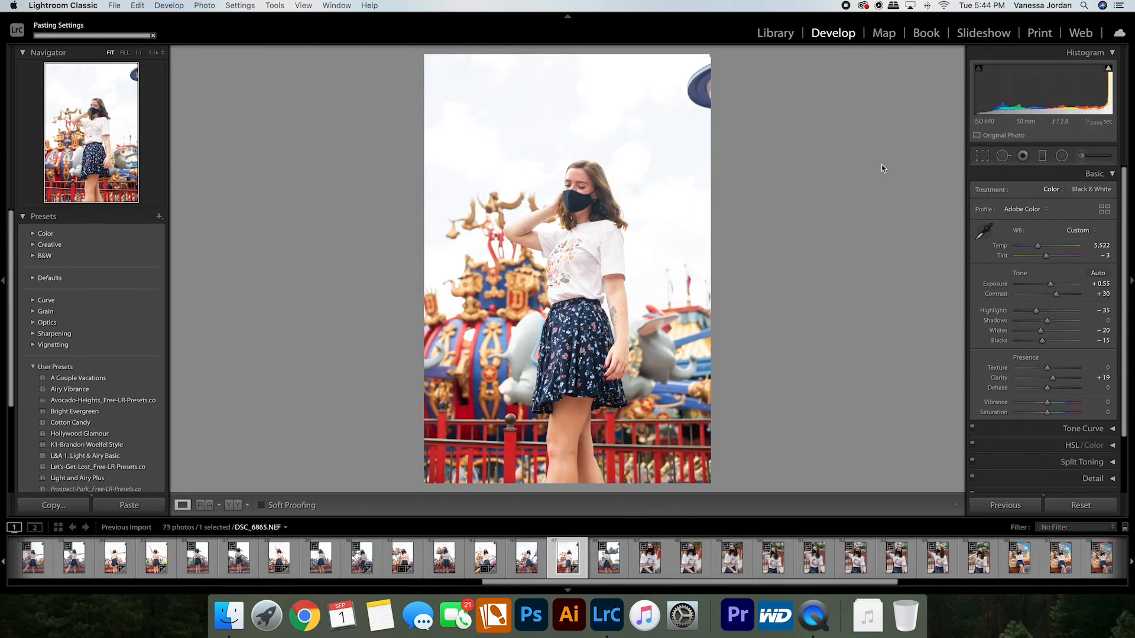
Paste the copied develop settings onto DSC_6866, straighten it with a crop angle of -1.23 and move on to the following photo.
key("Right")
key("Right")
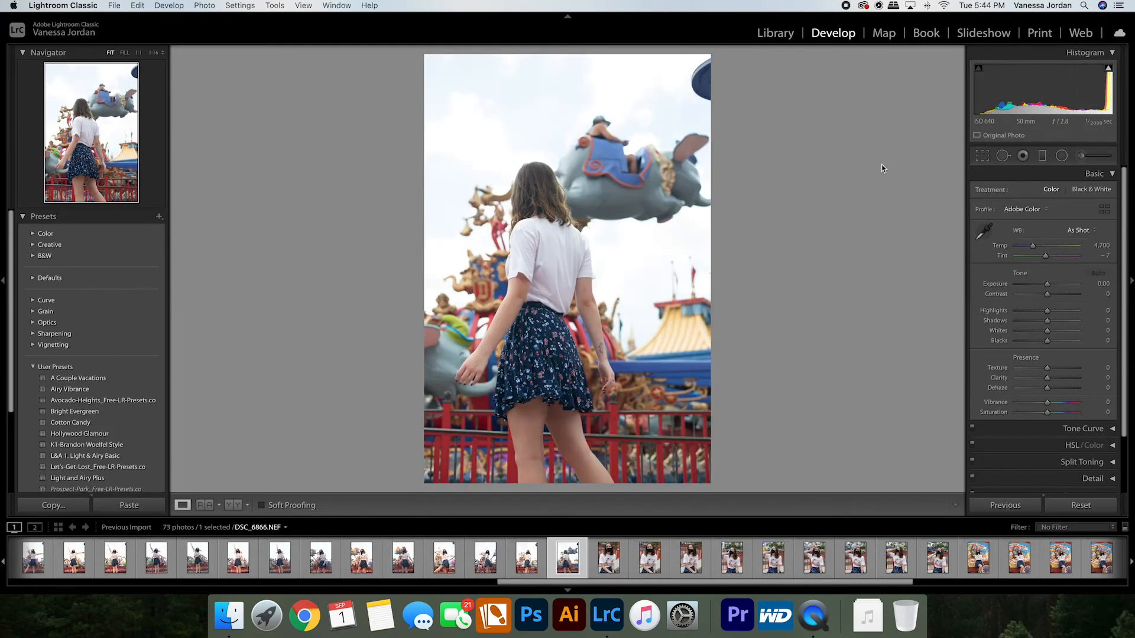
key("super+shift+v")
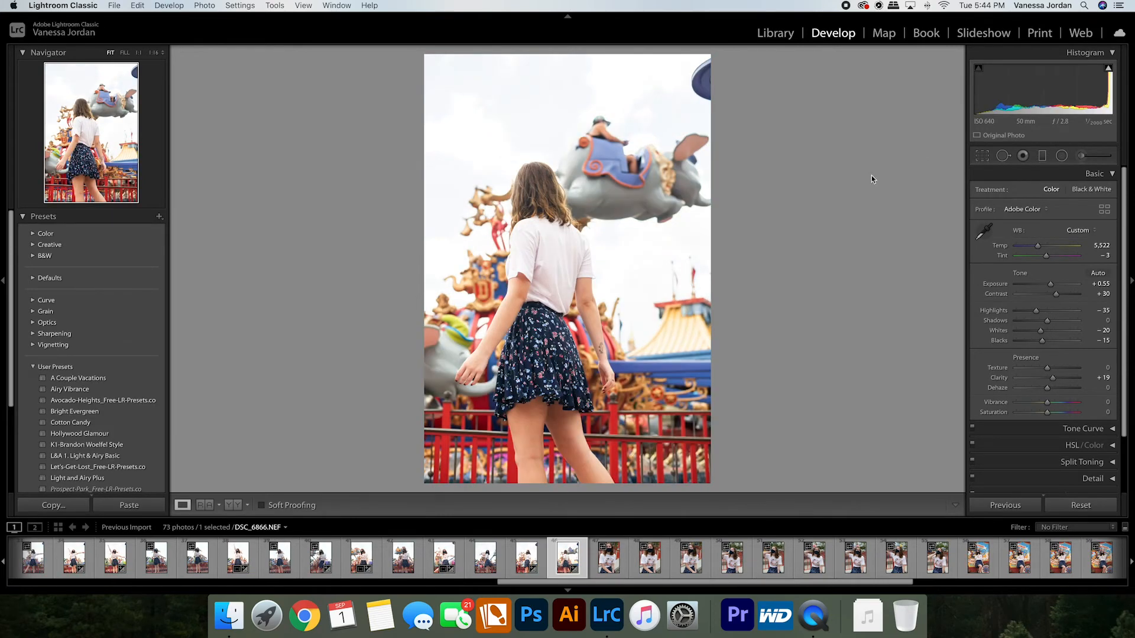
left_click(983, 157)
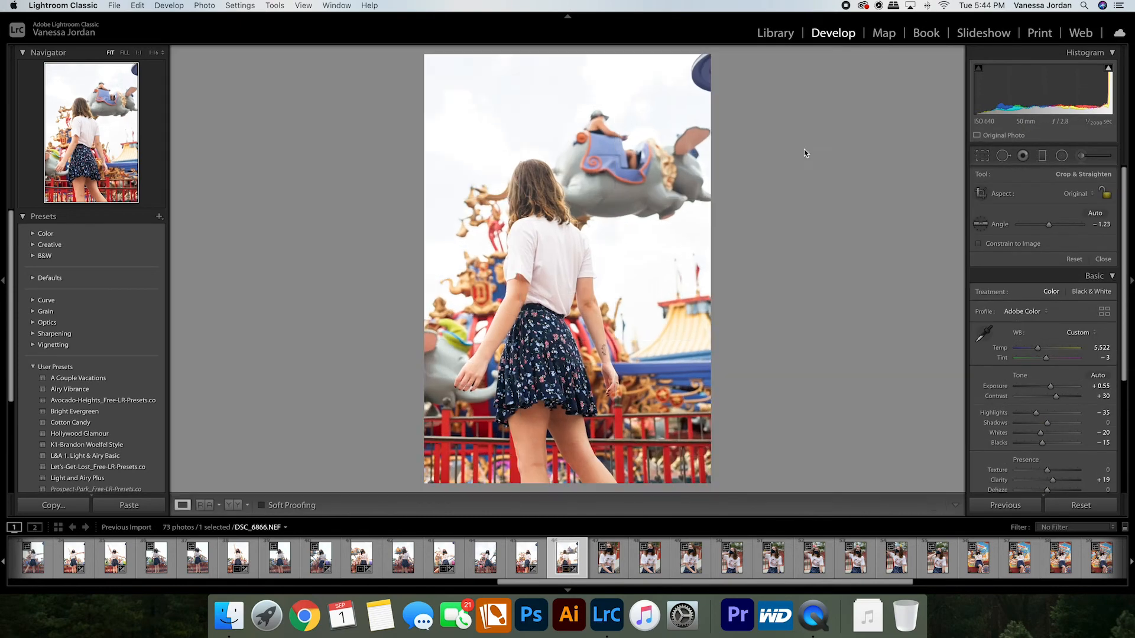
key("r")
key("Right")
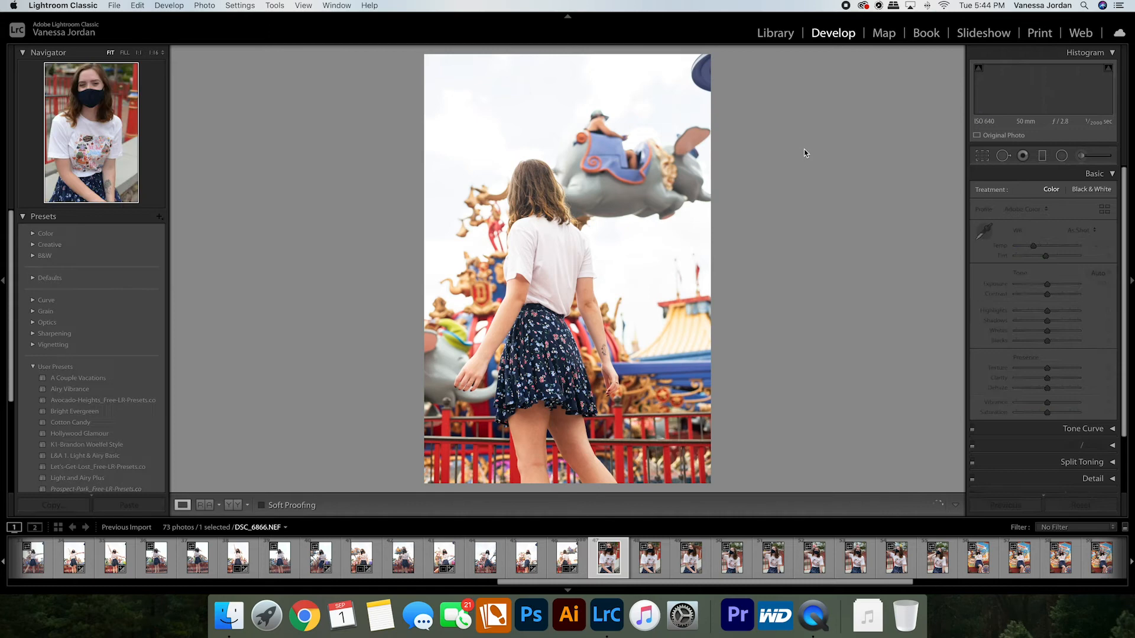
Paste the copied develop settings onto DSC_6867, the seated close-up portrait in front of the red railing.
key("super+shift+v")
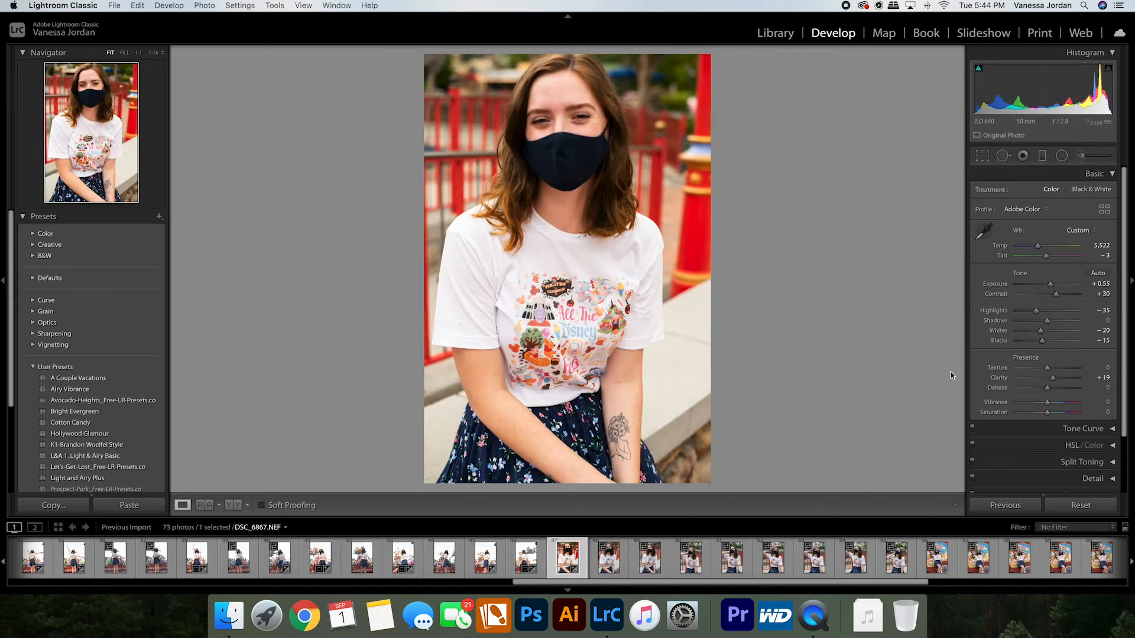
Try an exposure of +1.05 and a full settings reset on DSC_6867, undoing each one.
left_click_drag(1052, 287, 1054, 285)
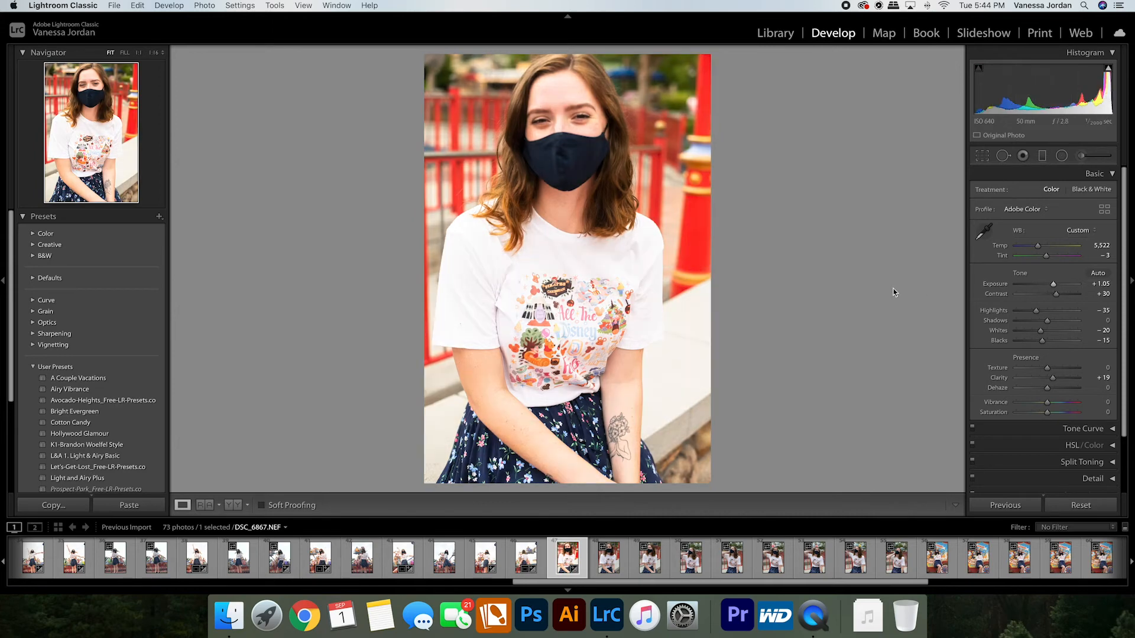
key("super+z")
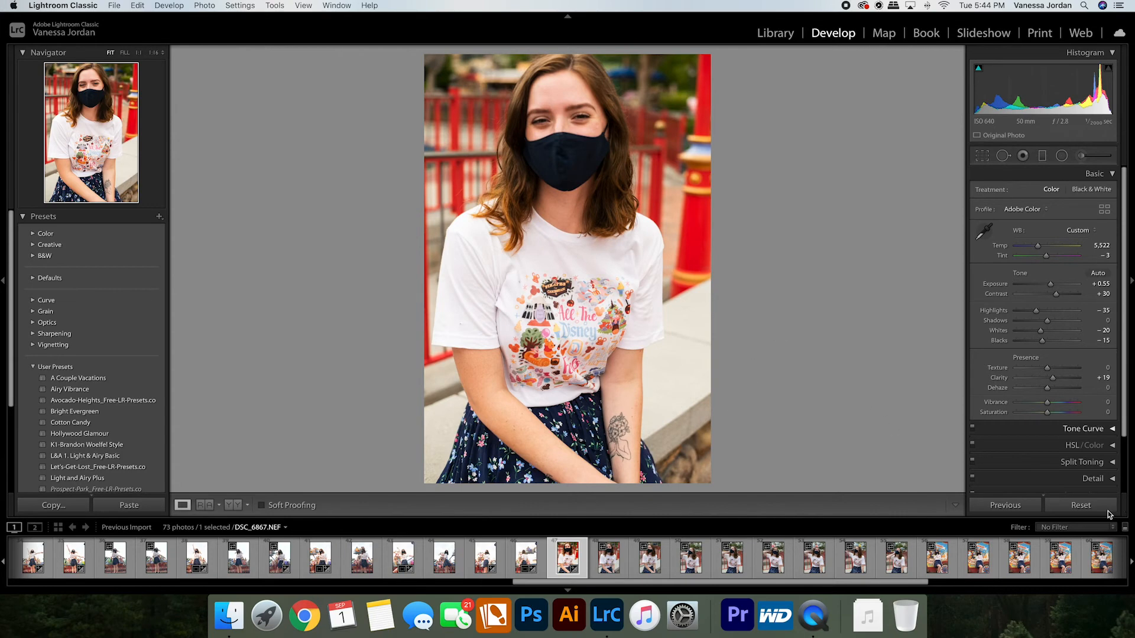
left_click(1081, 506)
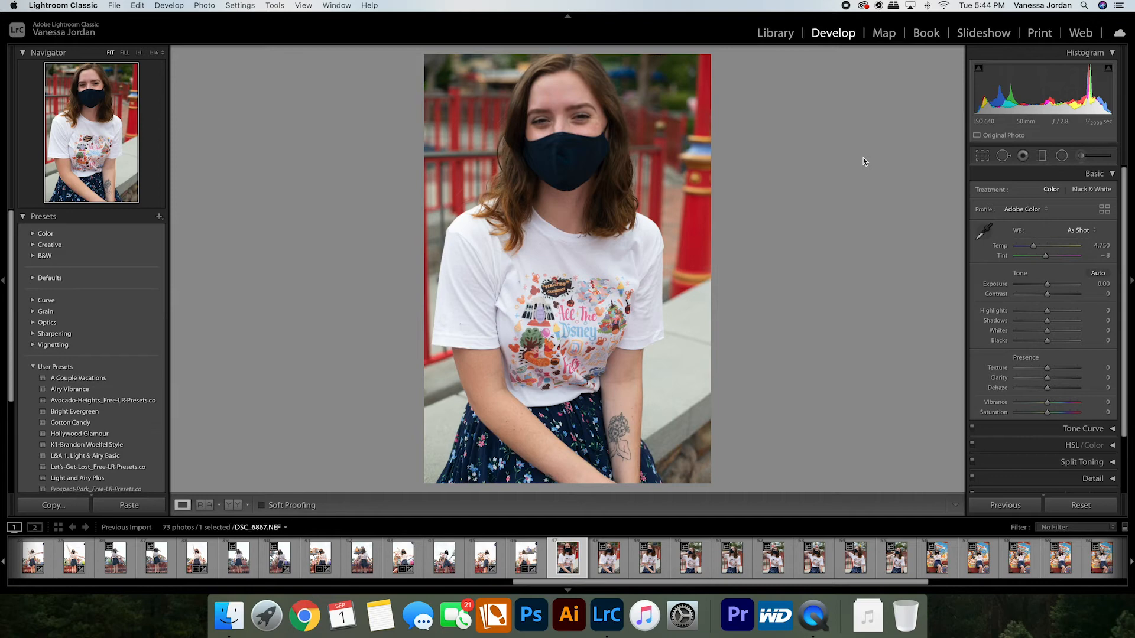
key("super+z")
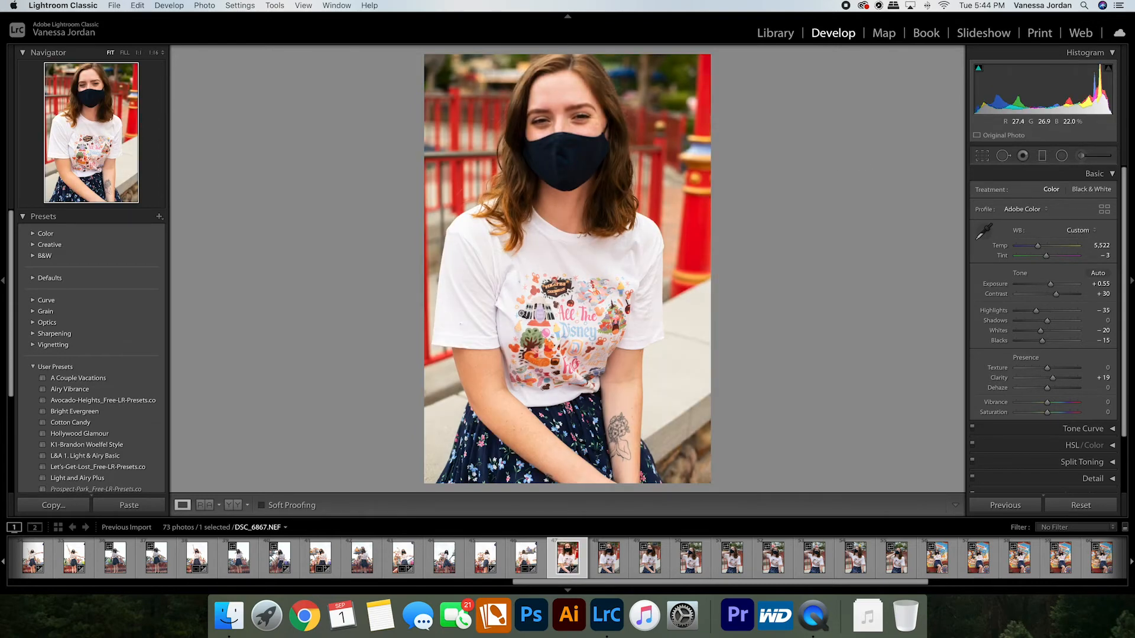
Paste the copied develop settings onto DSC_6869 and DSC_6872, skipping the two hand-on-face shots between them.
key("Right")
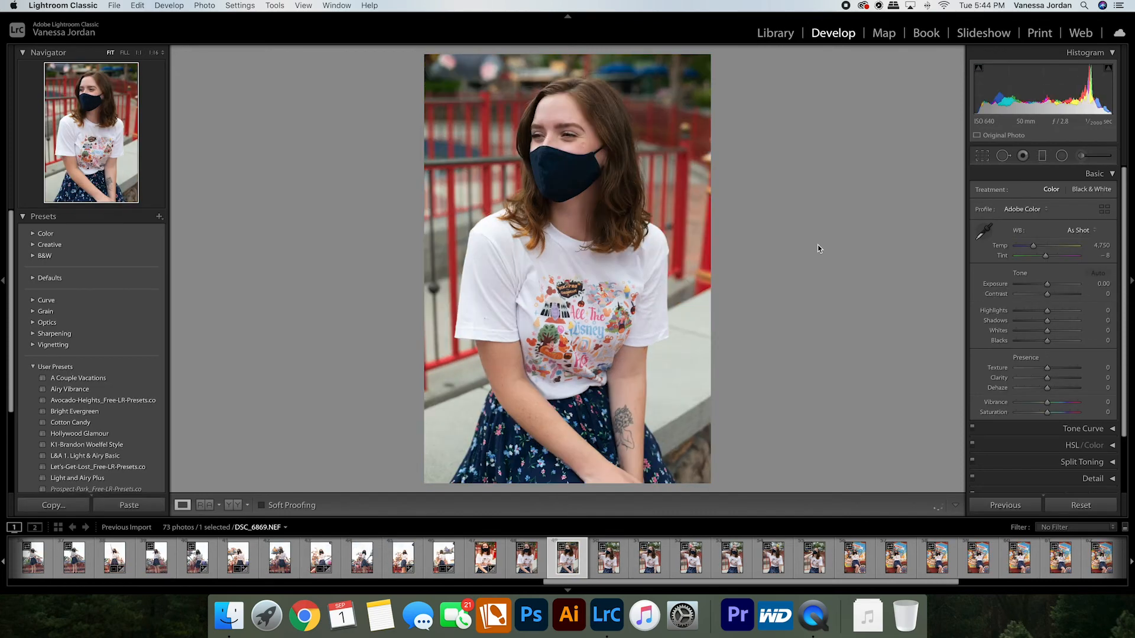
key("super+shift+v")
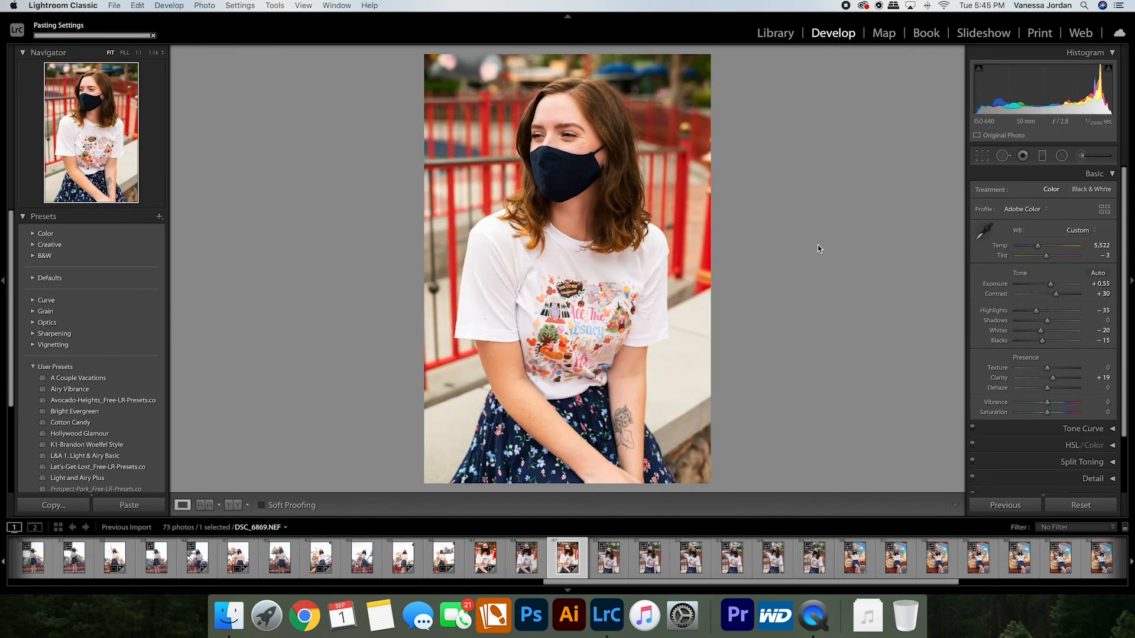
key("Right")
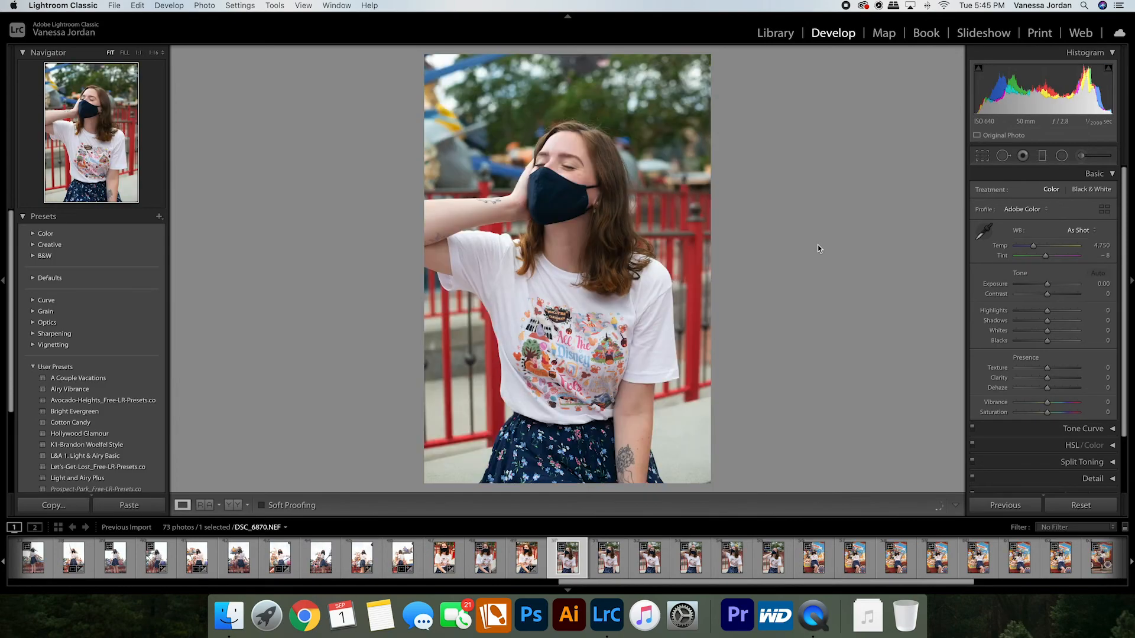
key("Right")
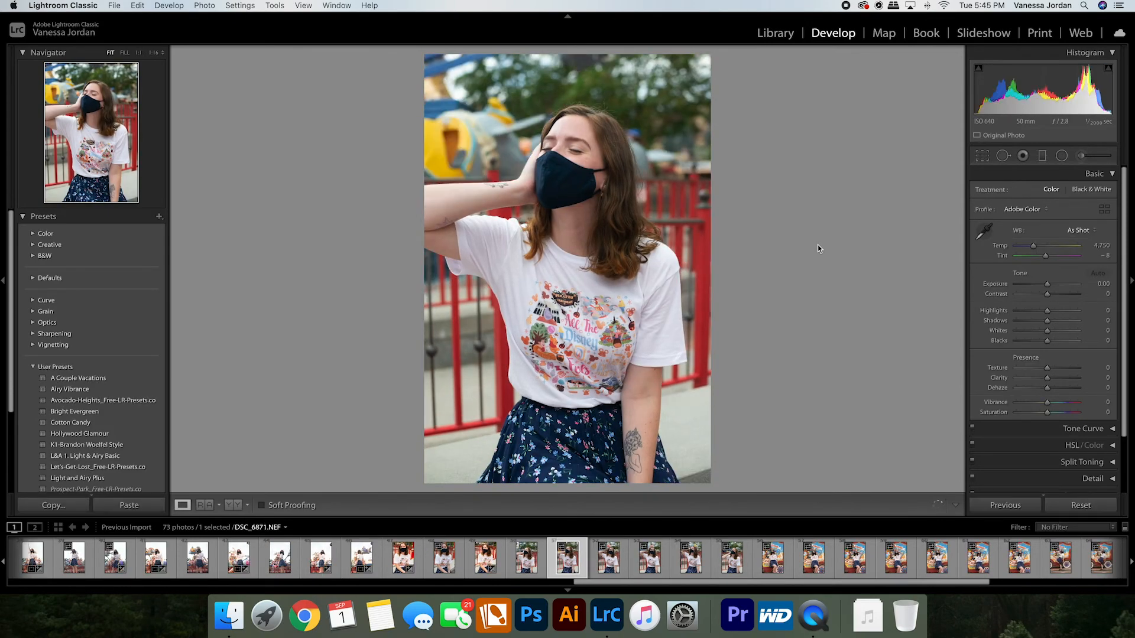
key("Right")
key("super+shift+v")
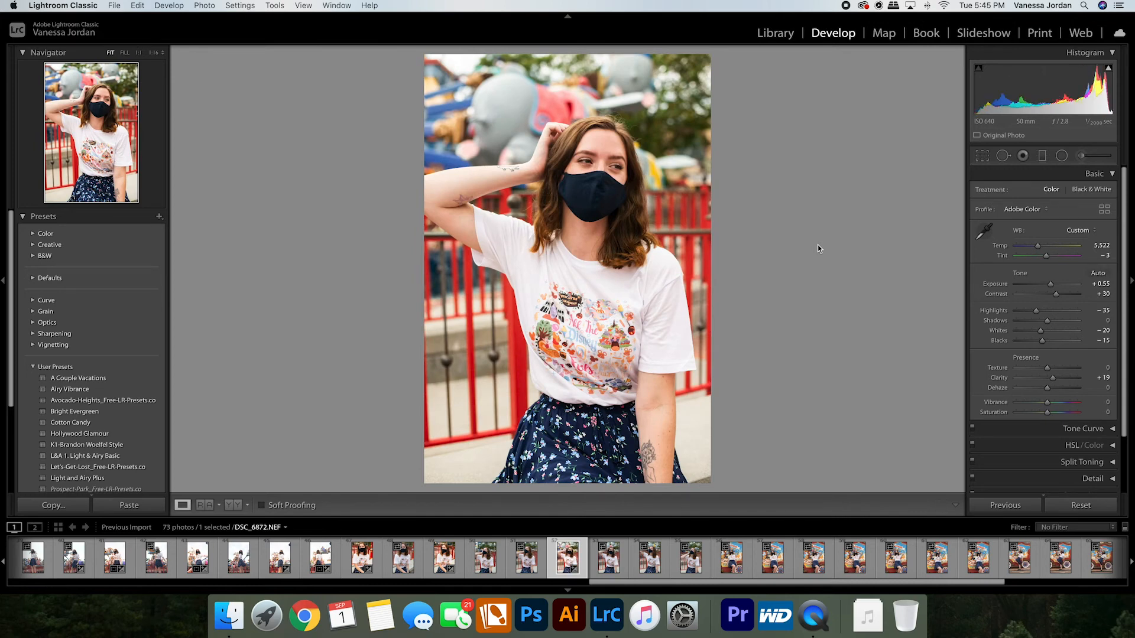
Look through the following raised-arm poses and paste the copied develop settings onto DSC_6874.
key("Right")
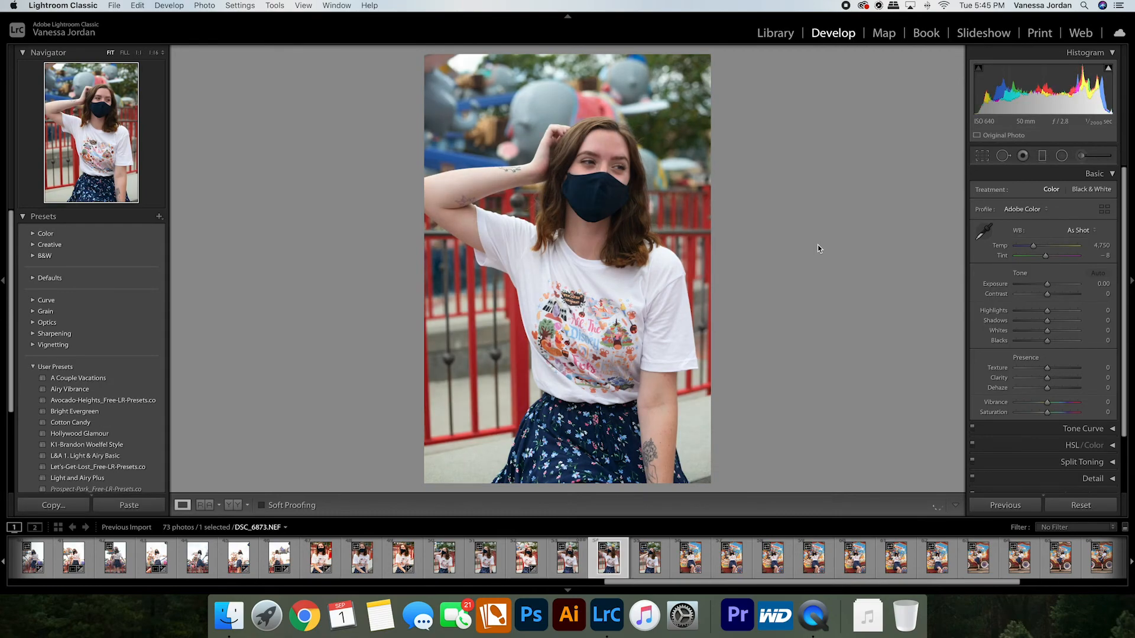
key("Right")
key("Right")
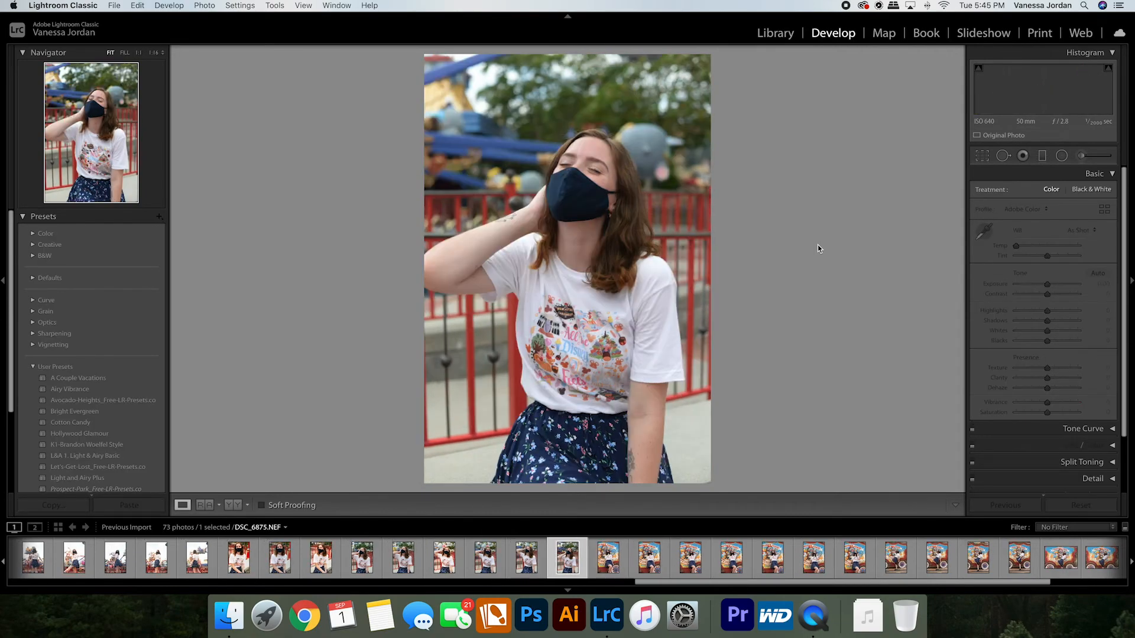
key("Left")
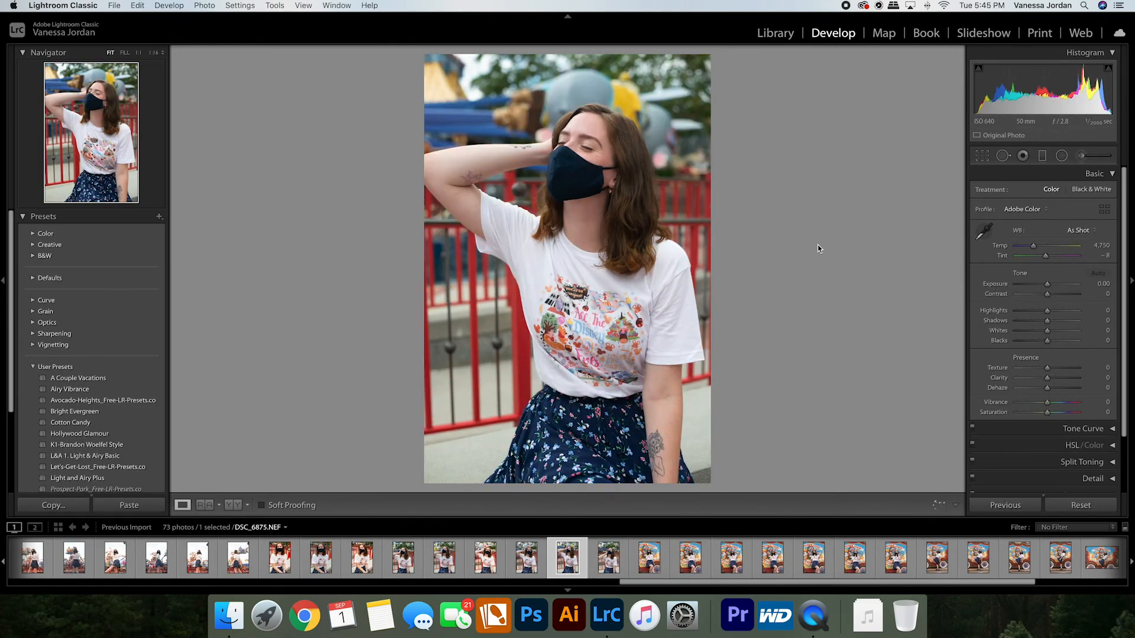
key("super+shift+v")
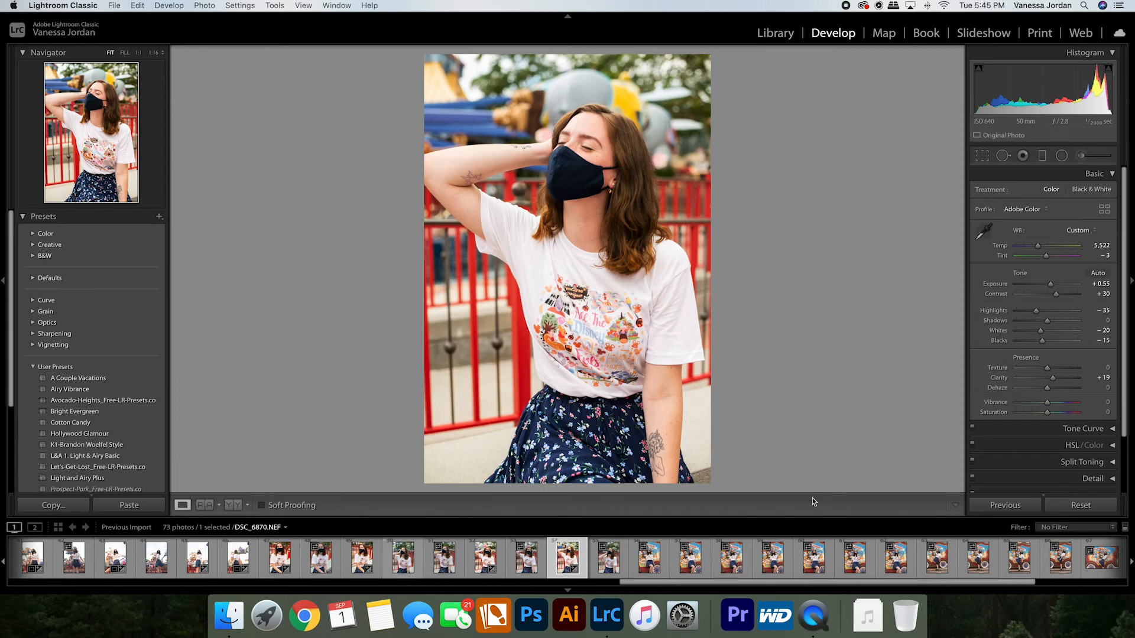
Switch to the Library grid and add the other edited photos in the displayed rows to the selection with DSC_6874.
left_click(775, 33)
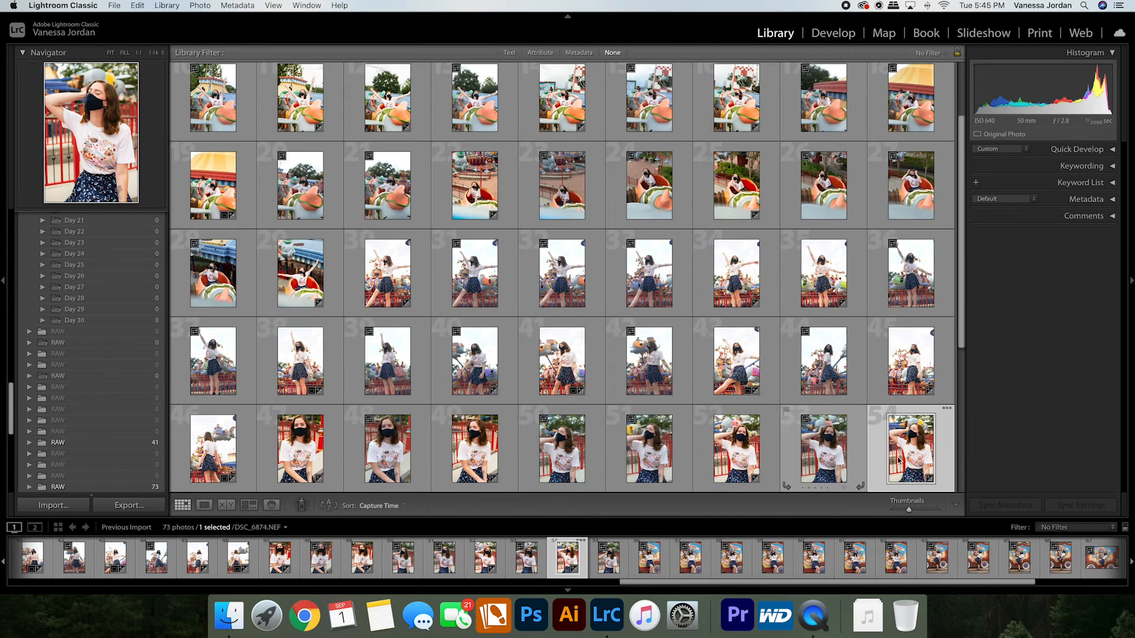
left_click(734, 454, "super")
left_click(736, 360, "super")
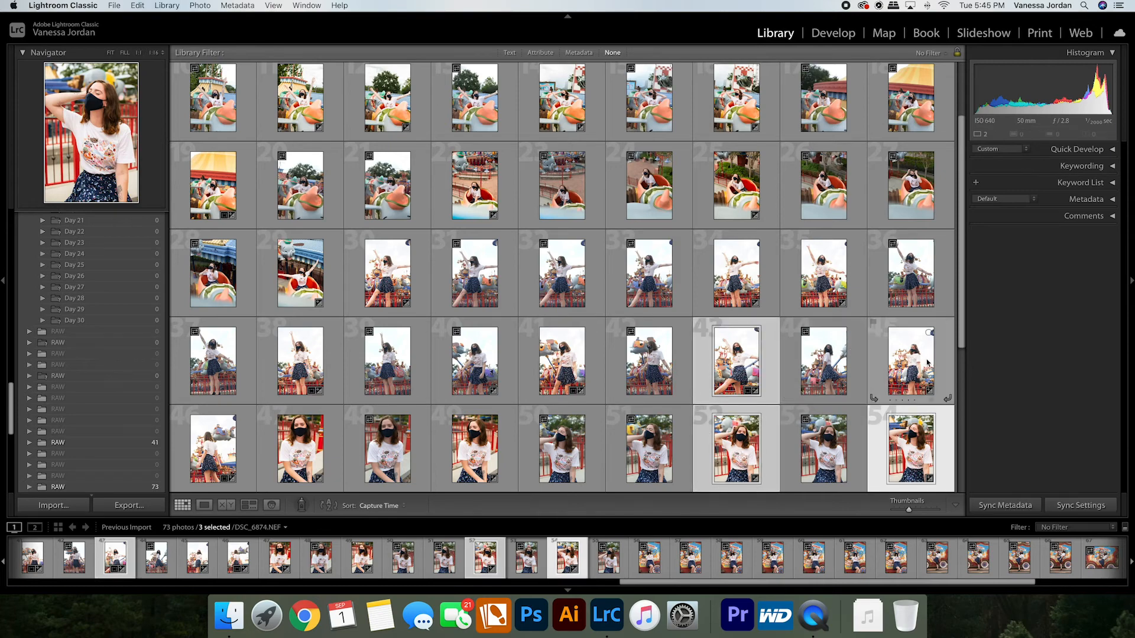
left_click(925, 359, "super")
left_click(823, 284, "super")
left_click(746, 275, "super")
left_click(731, 173, "super")
left_click(736, 105, "super")
left_click(564, 103, "super")
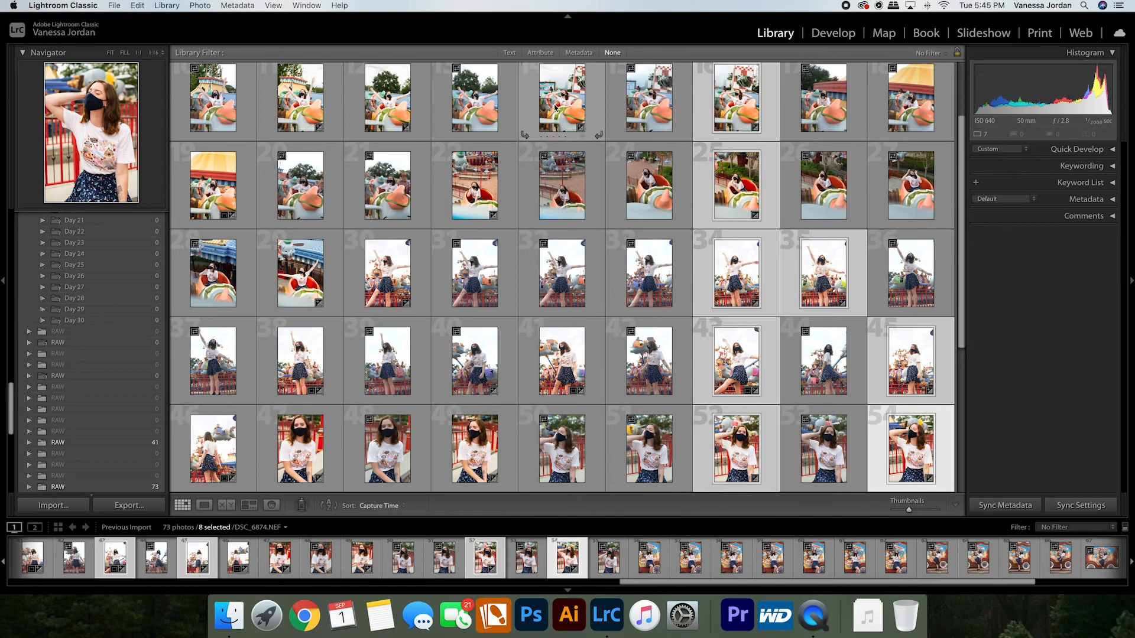
left_click(485, 198, "super")
left_click(378, 115, "super")
left_click(301, 115, "super")
left_click(237, 200, "super")
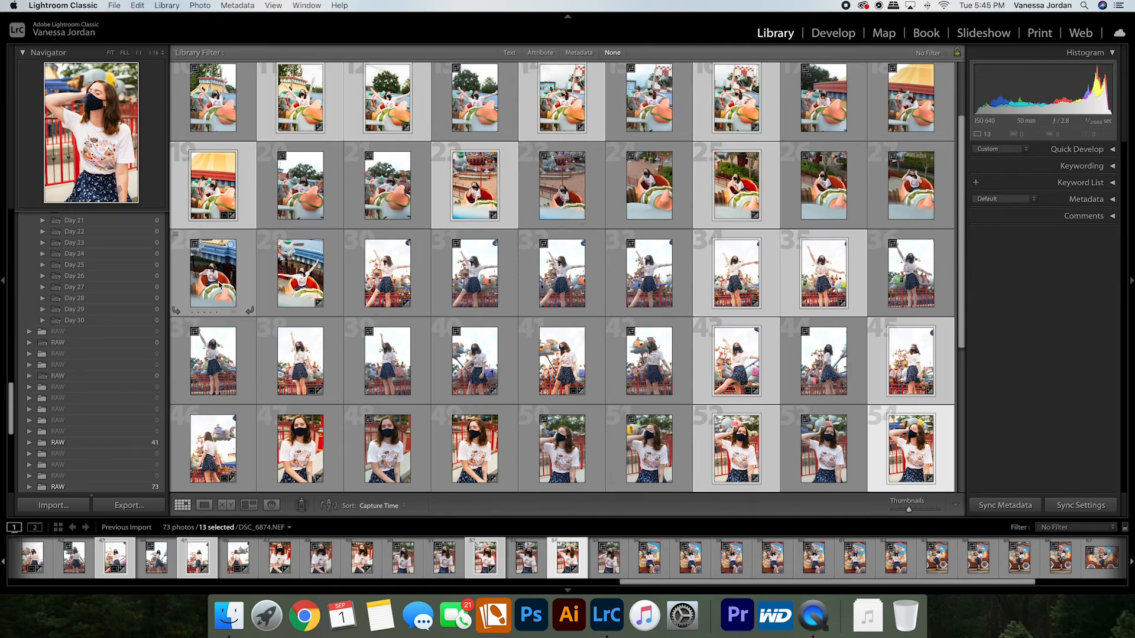
left_click(299, 284, "super")
left_click(389, 289, "super")
left_click(299, 361, "super")
left_click(560, 375, "super")
left_click(485, 441, "super")
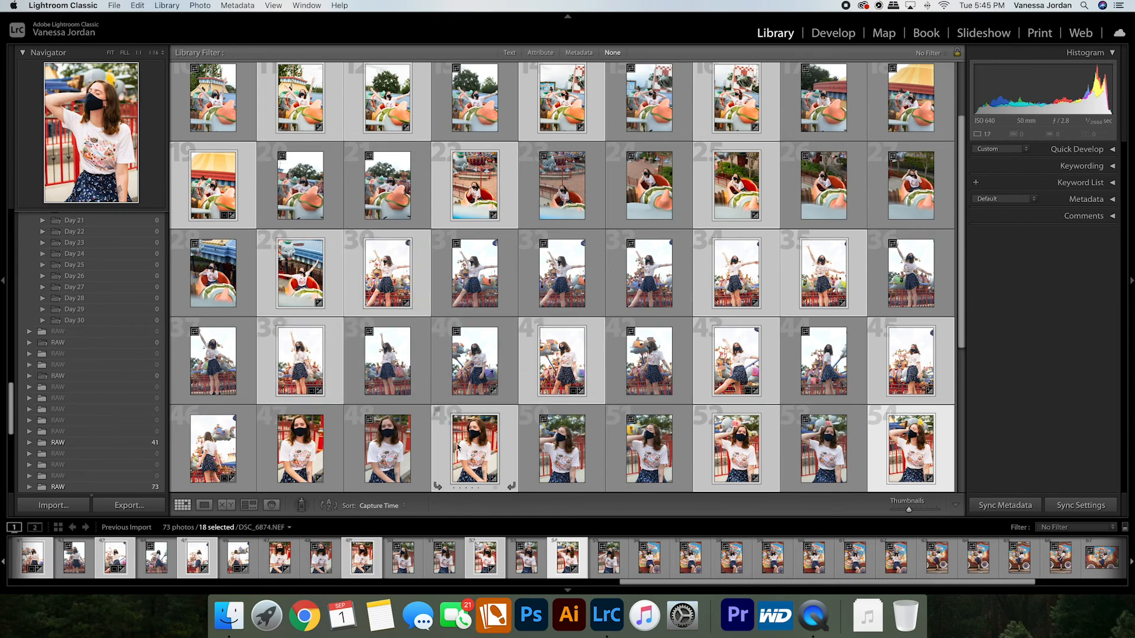
left_click(309, 436, "super")
left_click(214, 443, "super")
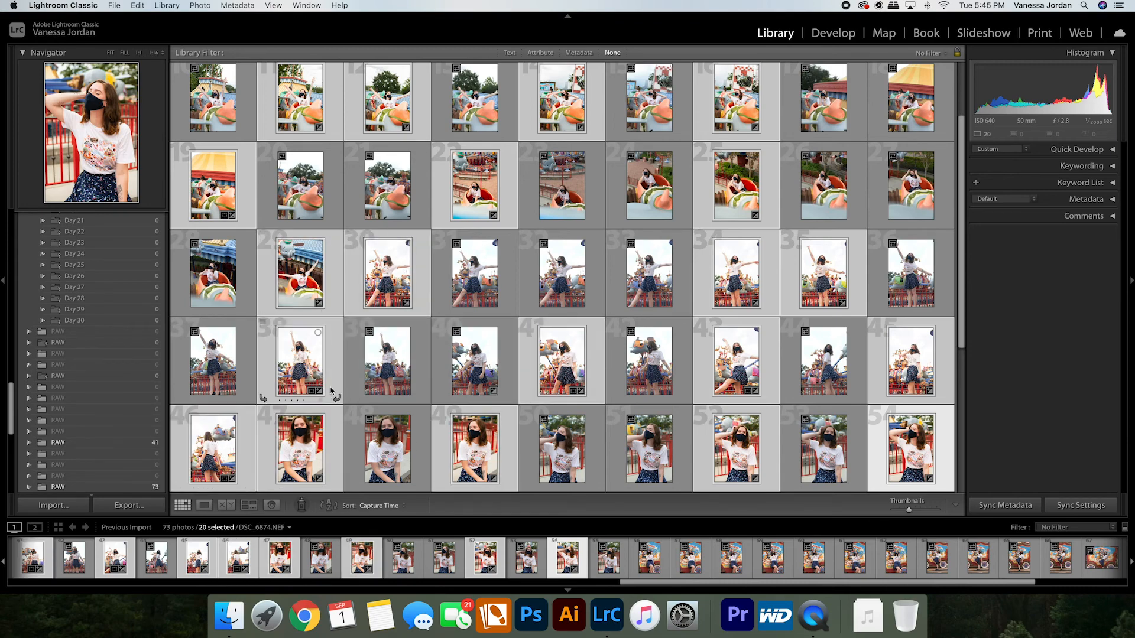